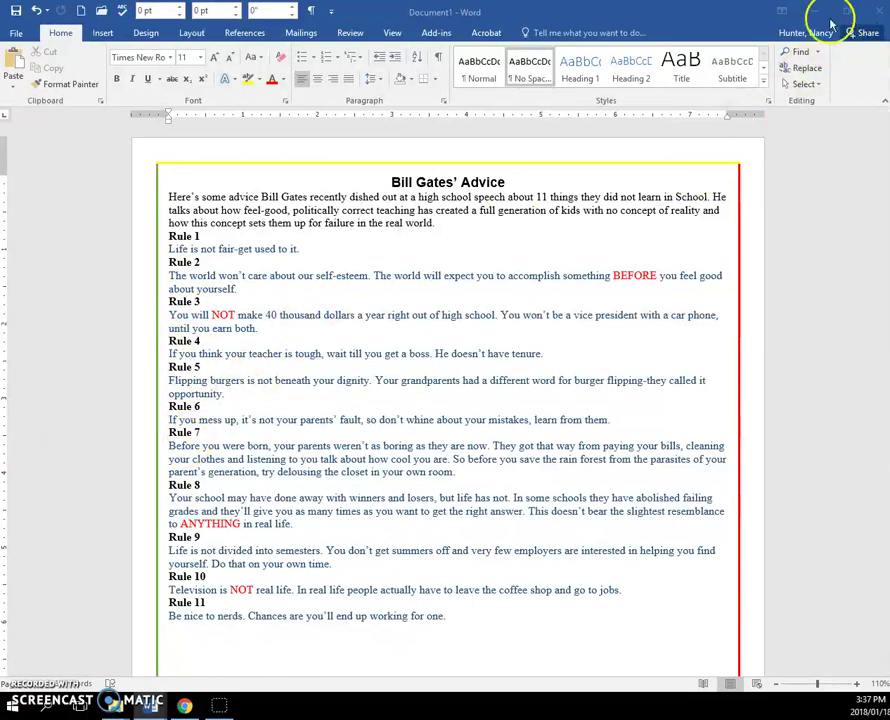
# - Move the Document1 window aside and place the cursor in Document2's RULE 1 heading
pyautogui.moveTo(733, 14); pyautogui.dragTo(0, 200)
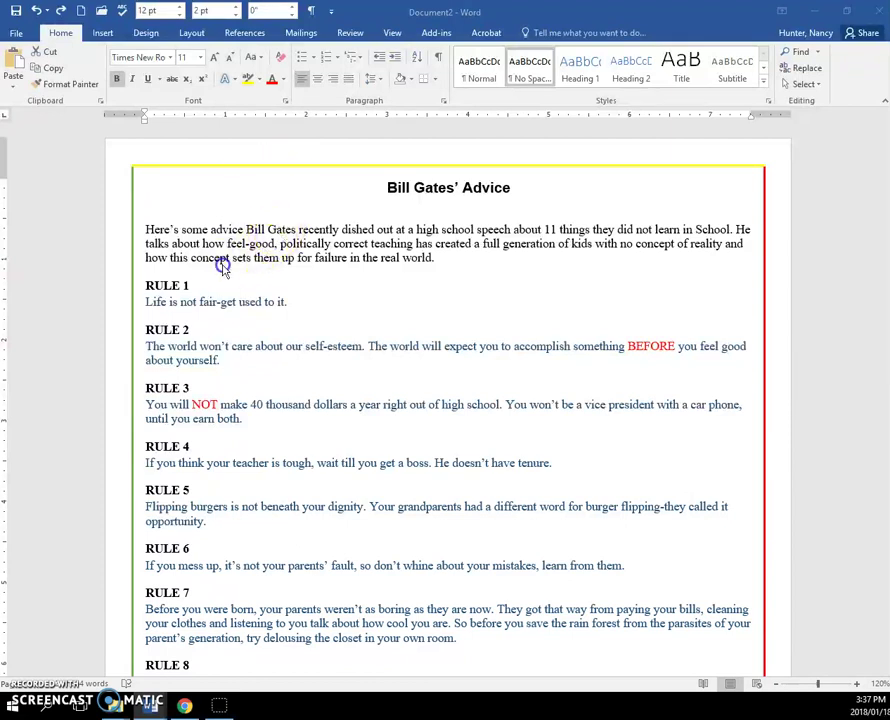
pyautogui.click(184, 288)
pyautogui.click(172, 287)
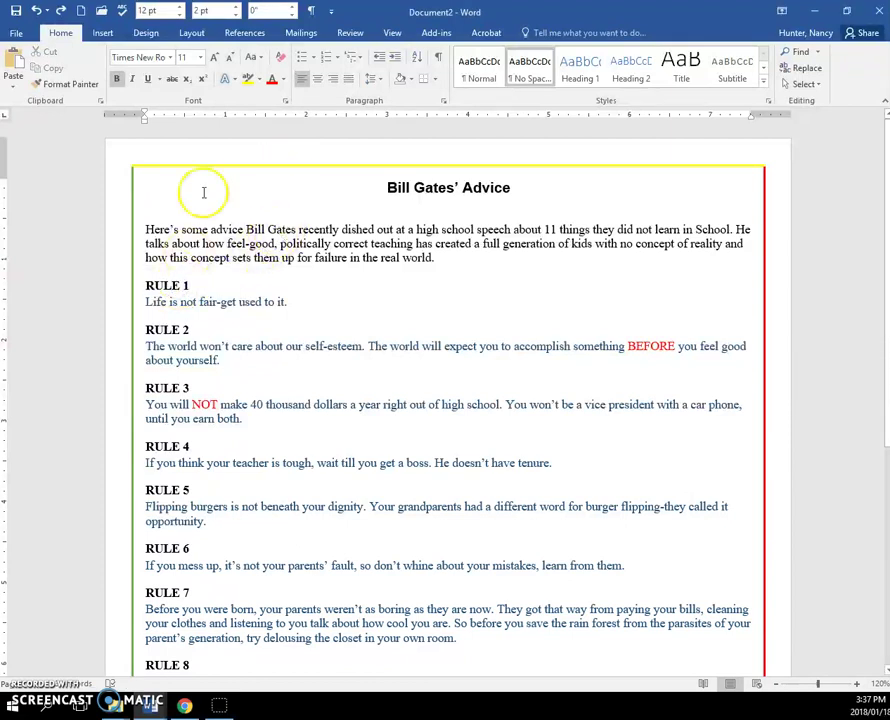
pyautogui.click(195, 33)
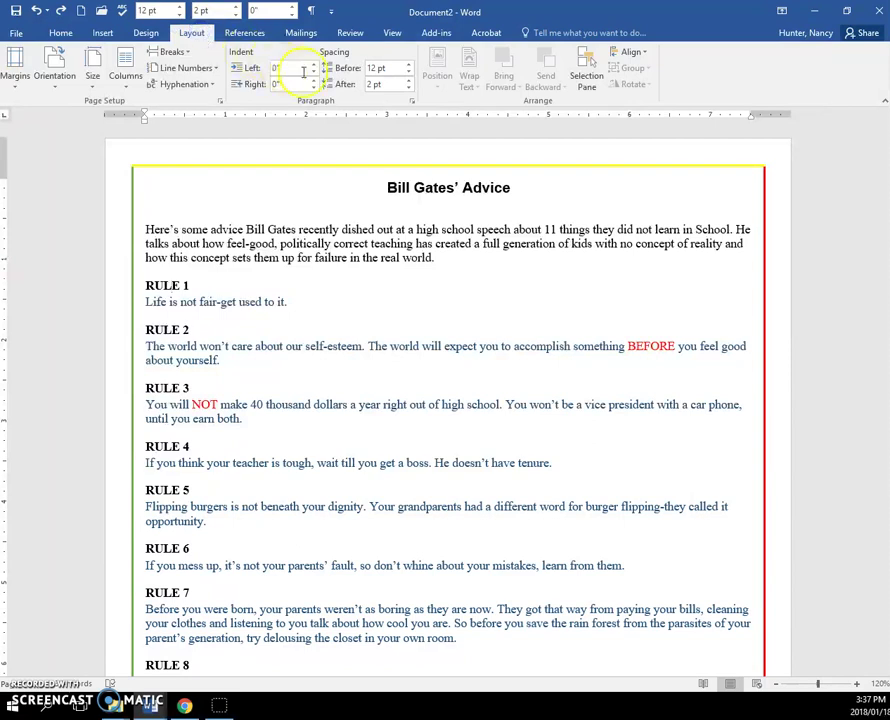
pyautogui.click(181, 285)
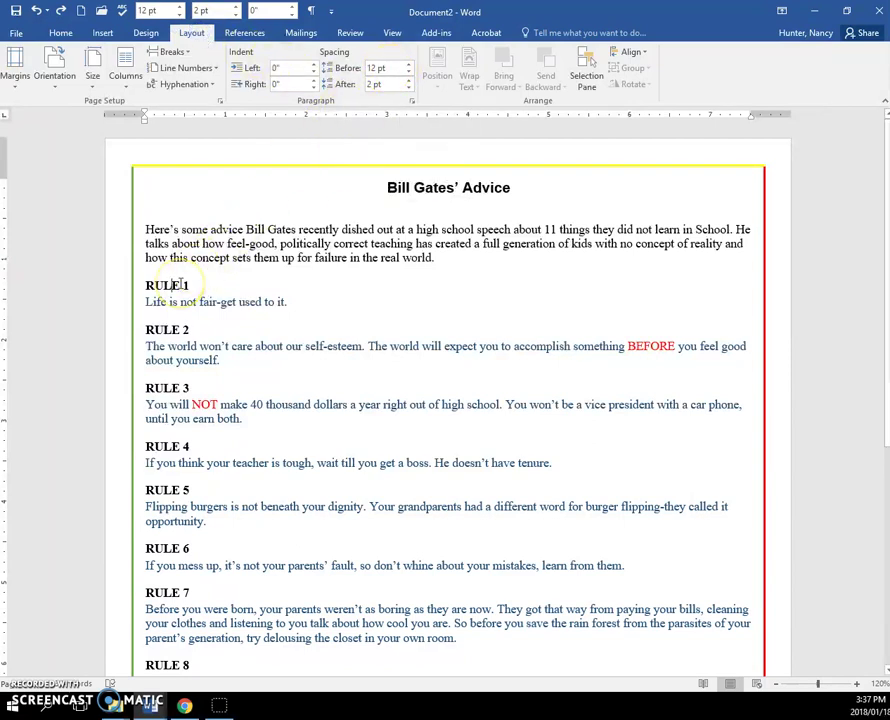
pyautogui.click(176, 302)
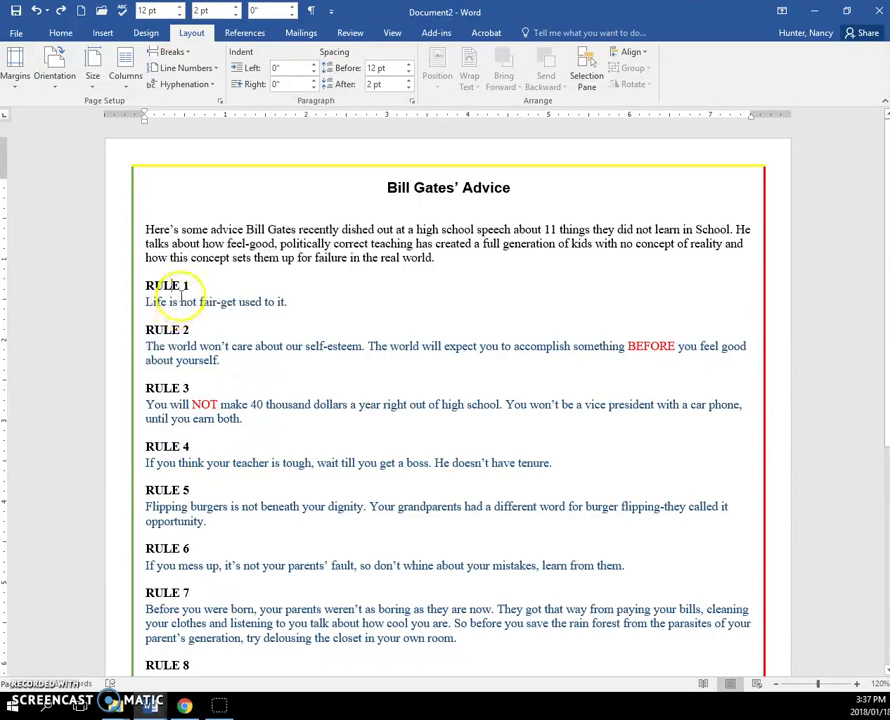
pyautogui.moveTo(186, 287); pyautogui.dragTo(155, 285)
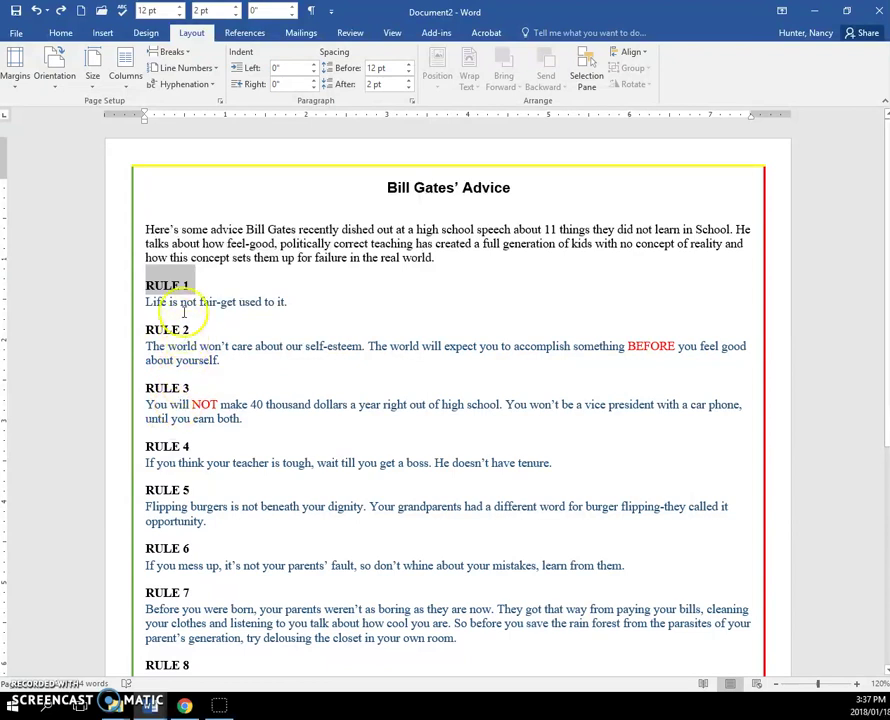
pyautogui.click(185, 286)
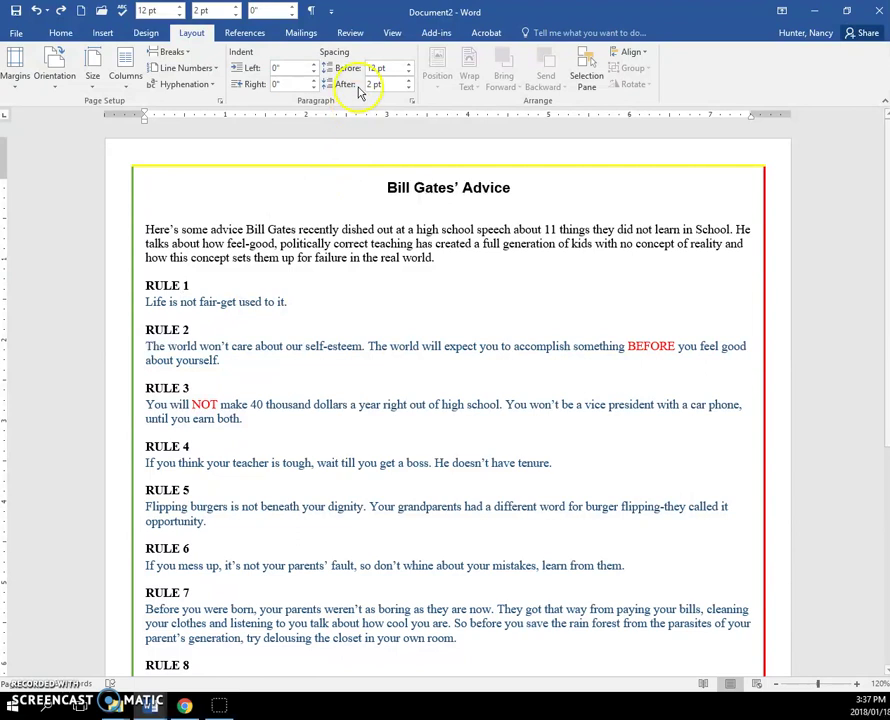
pyautogui.click(412, 103)
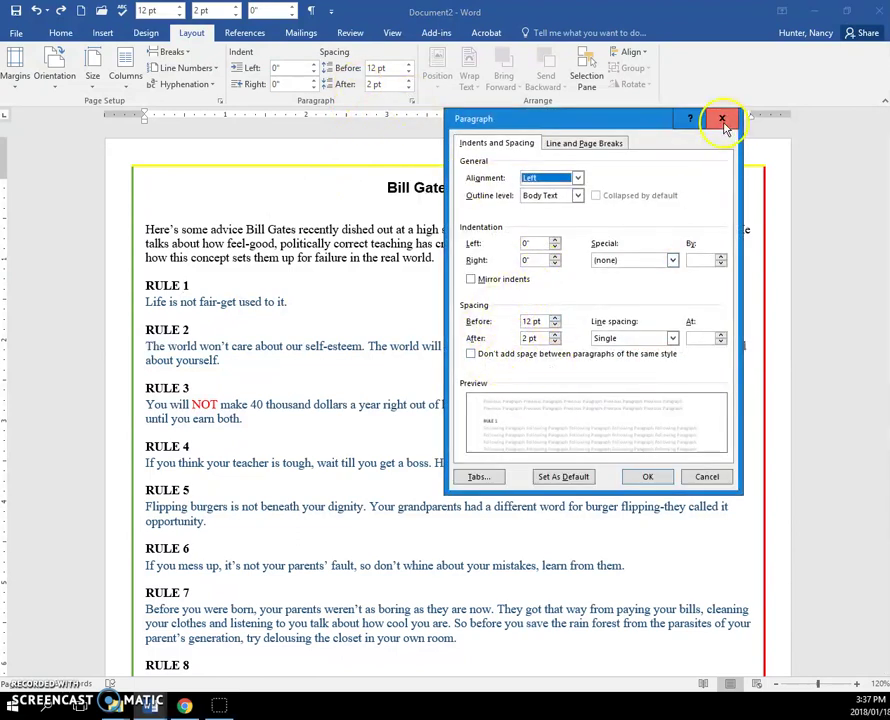
pyautogui.click(722, 119)
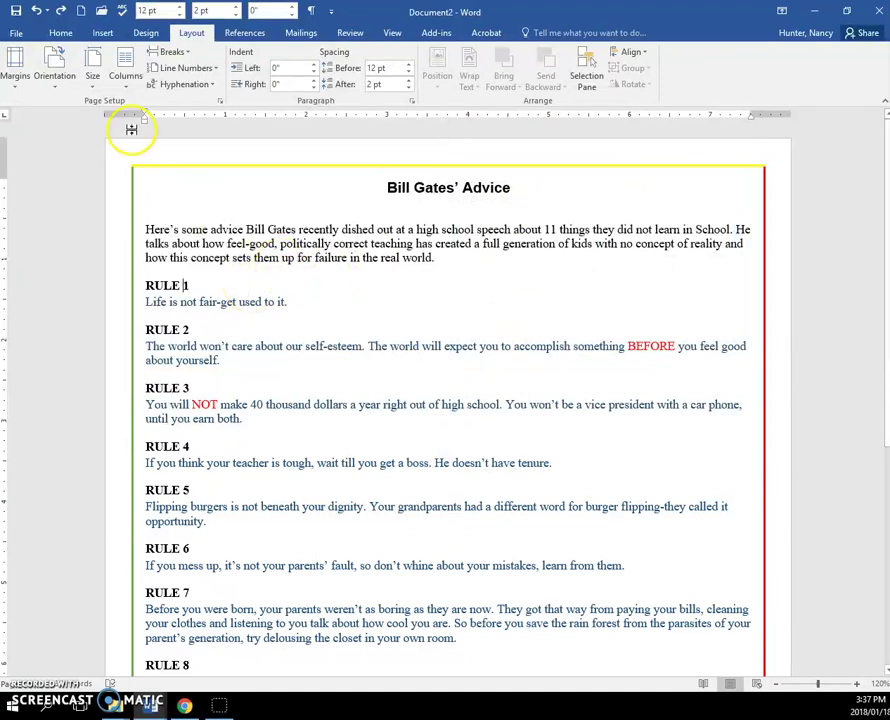
# - Open the Styles pane from the Home tab and select the RULE 1 heading text
pyautogui.click(61, 33)
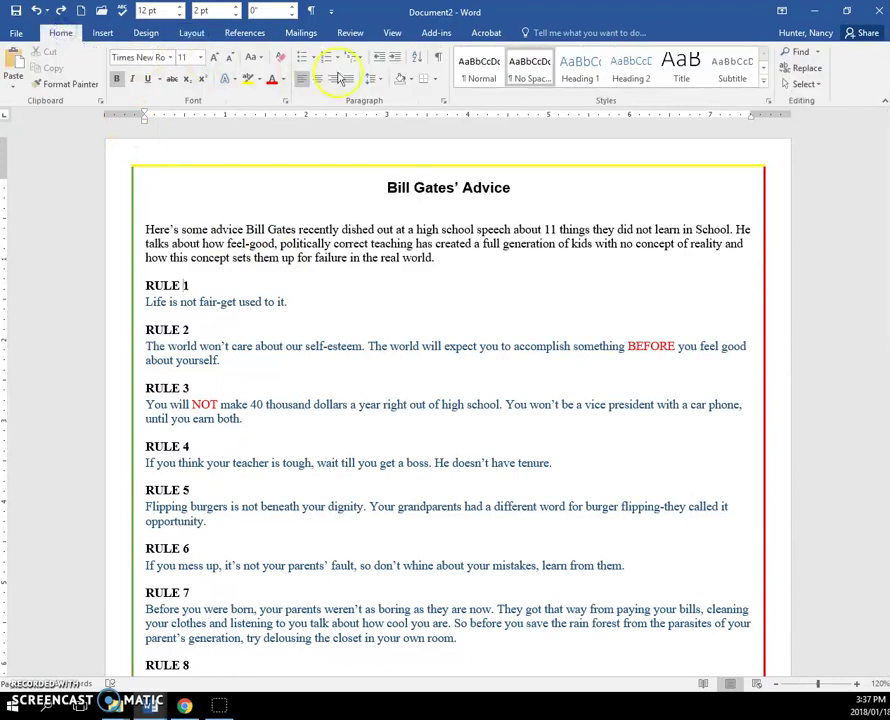
pyautogui.click(543, 83)
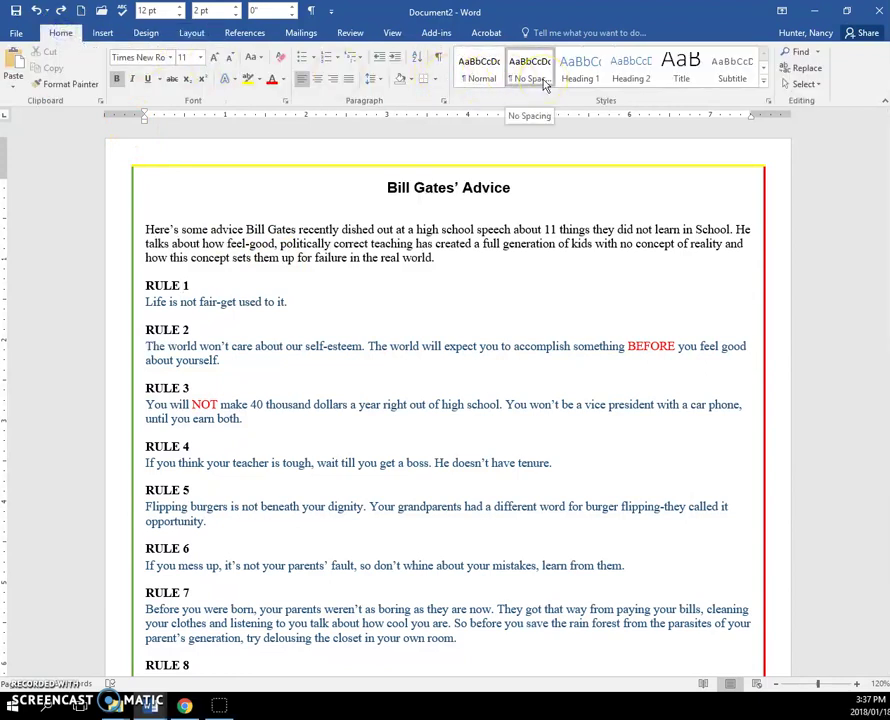
pyautogui.click(768, 102)
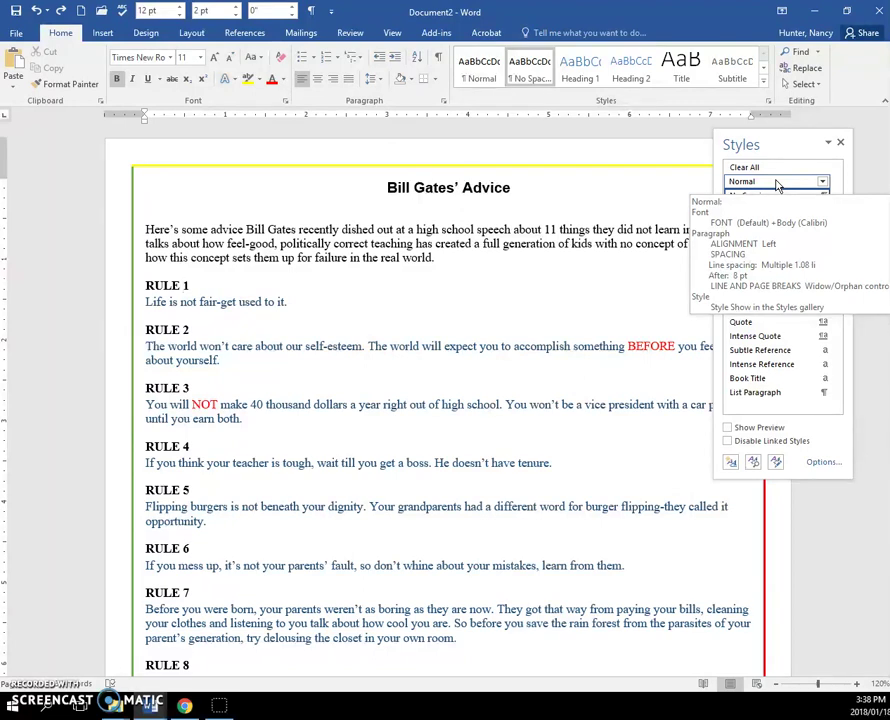
pyautogui.click(180, 287)
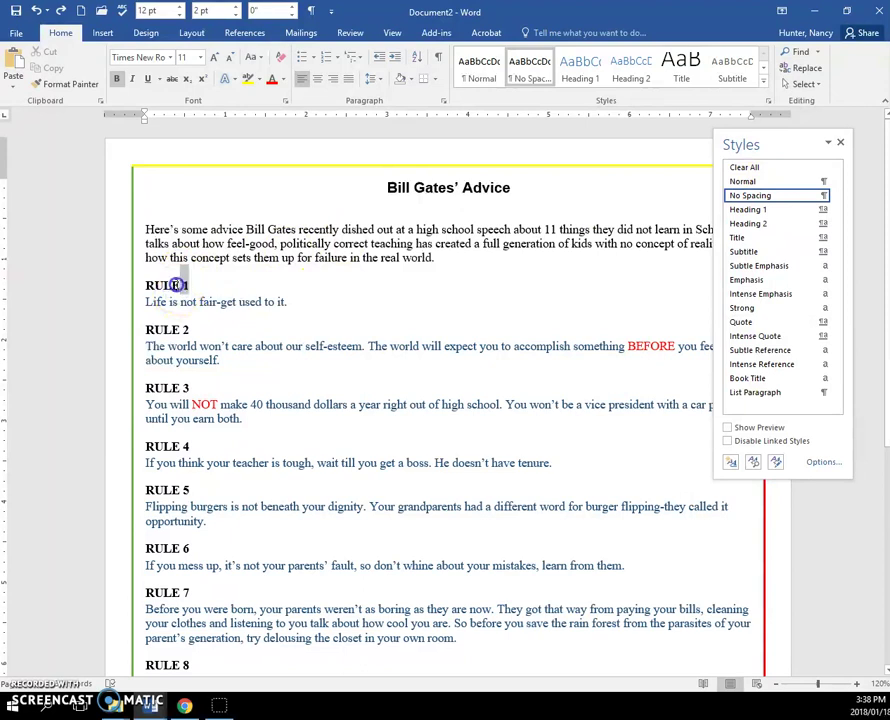
pyautogui.moveTo(176, 287); pyautogui.dragTo(152, 287)
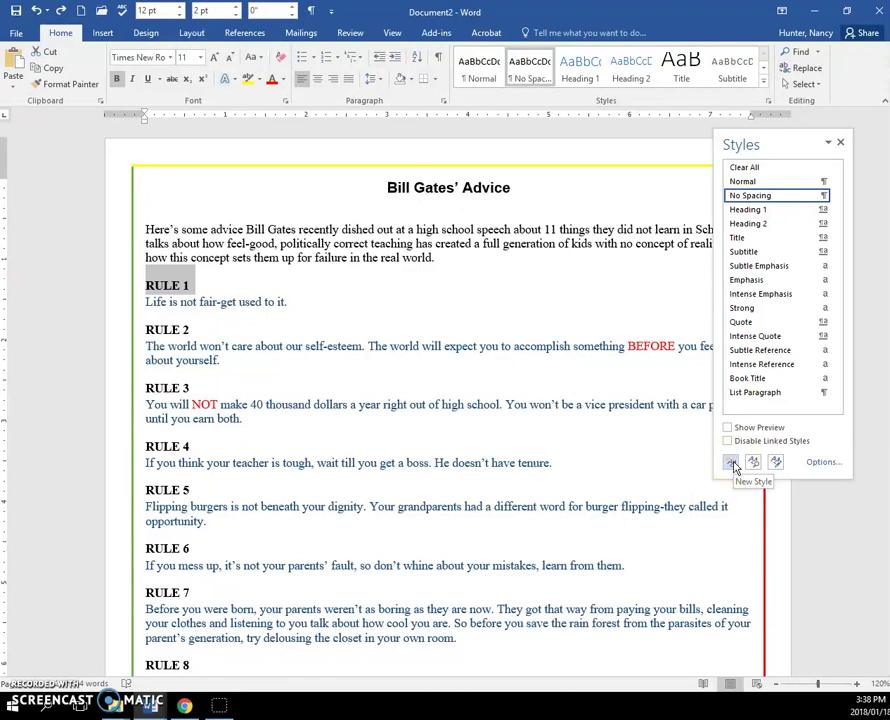
# - Start a new style from RULE 1's bold, spaced heading formatting and name it Rule
pyautogui.click(840, 142)
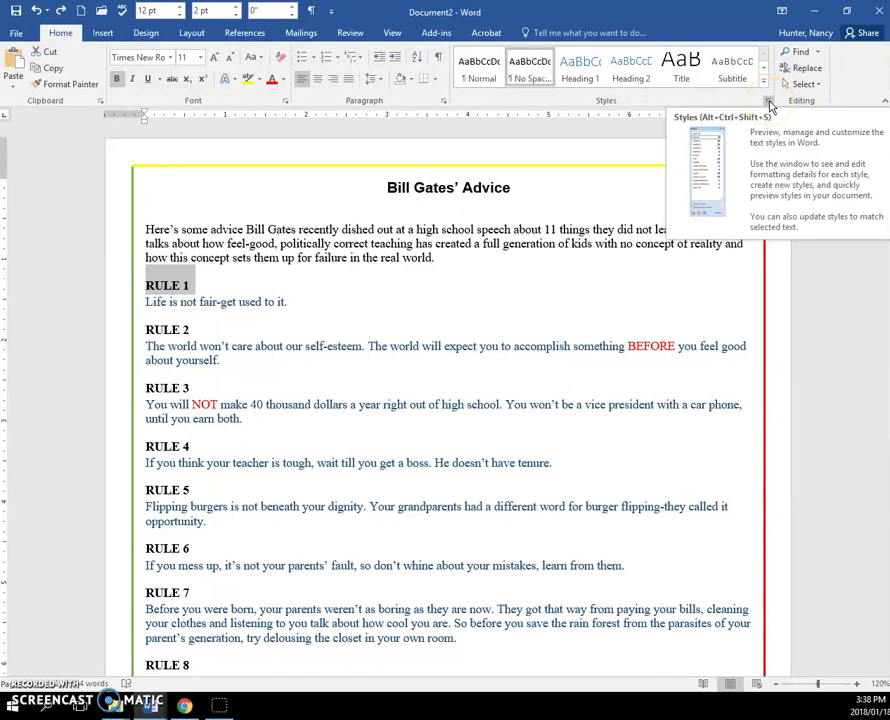
pyautogui.click(769, 103)
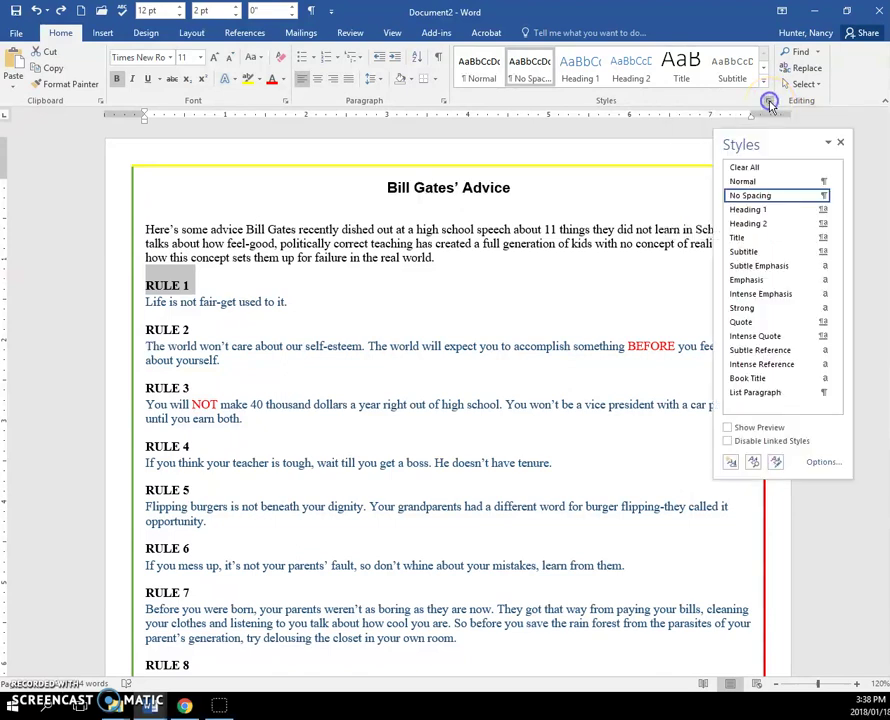
pyautogui.click(731, 463)
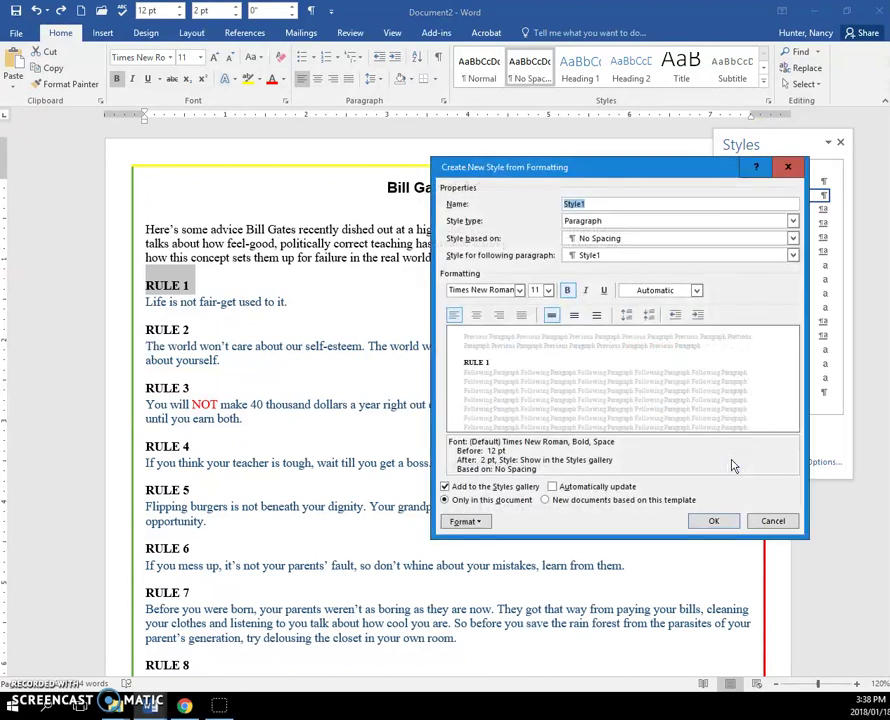
pyautogui.click(788, 167)
pyautogui.click(764, 85)
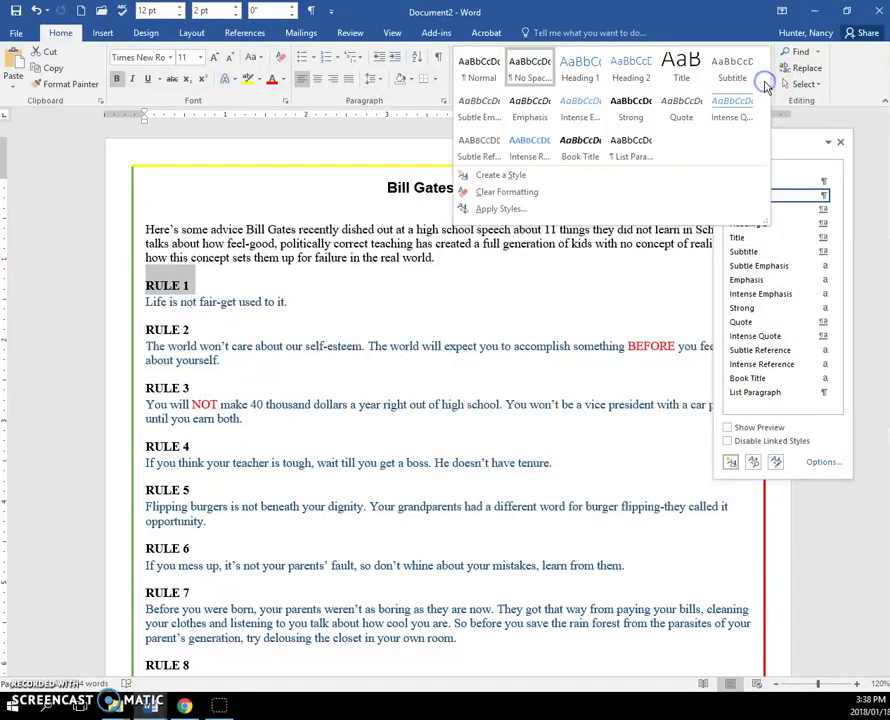
pyautogui.click(510, 176)
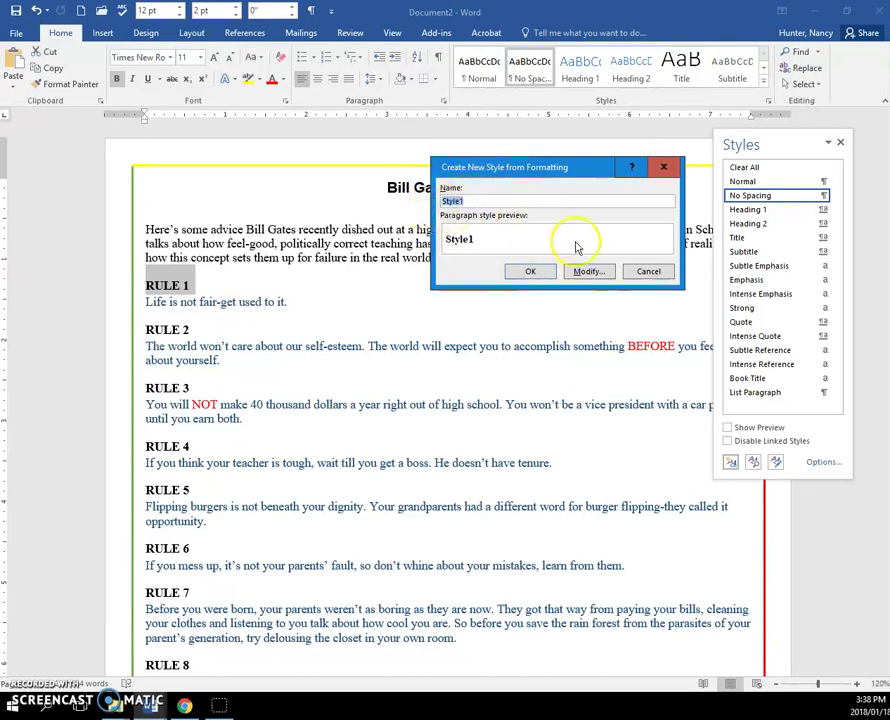
pyautogui.click(584, 274)
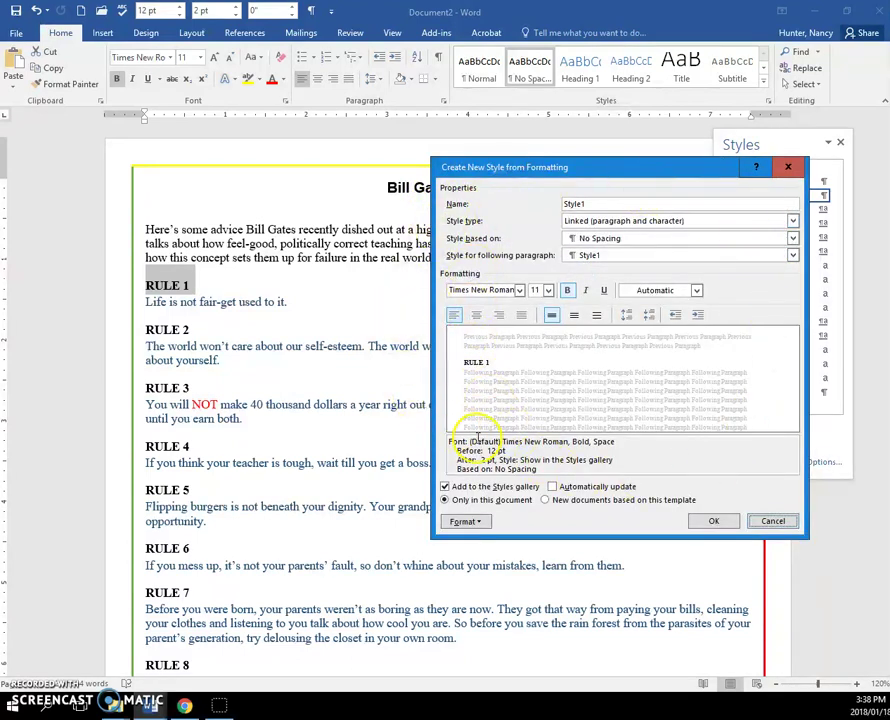
pyautogui.moveTo(625, 166); pyautogui.dragTo(559, 109)
pyautogui.doubleClick(508, 147)
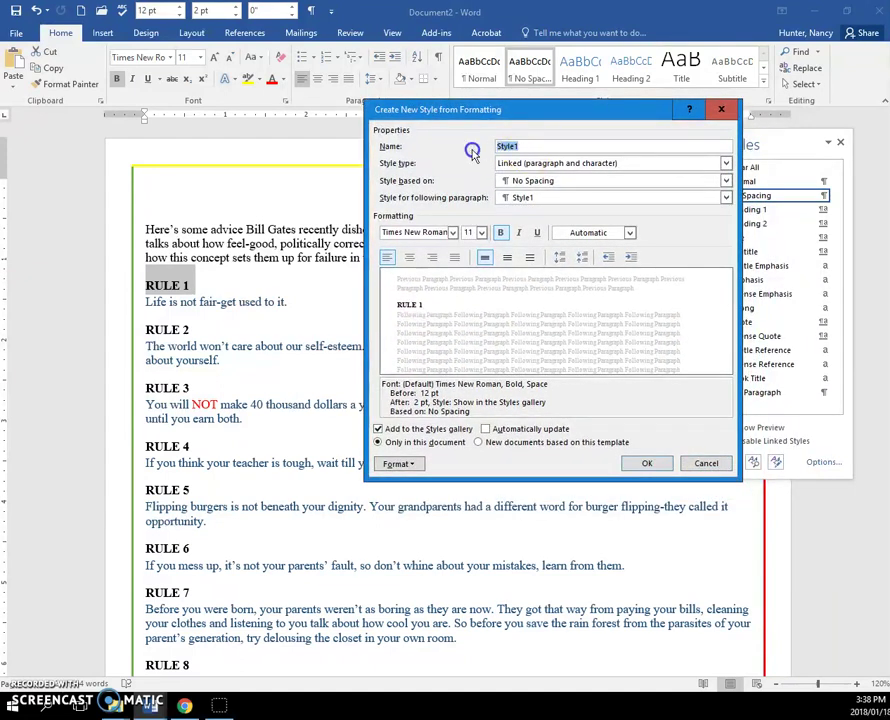
pyautogui.write('Rule')
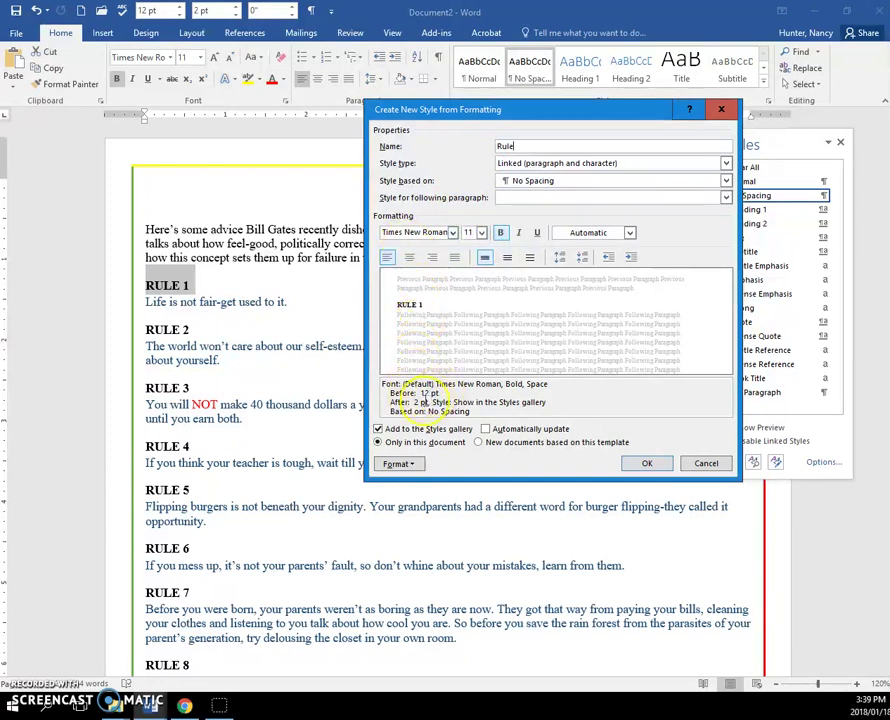
# - Save the new Rule style and select the RULE 2 heading line
pyautogui.click(644, 465)
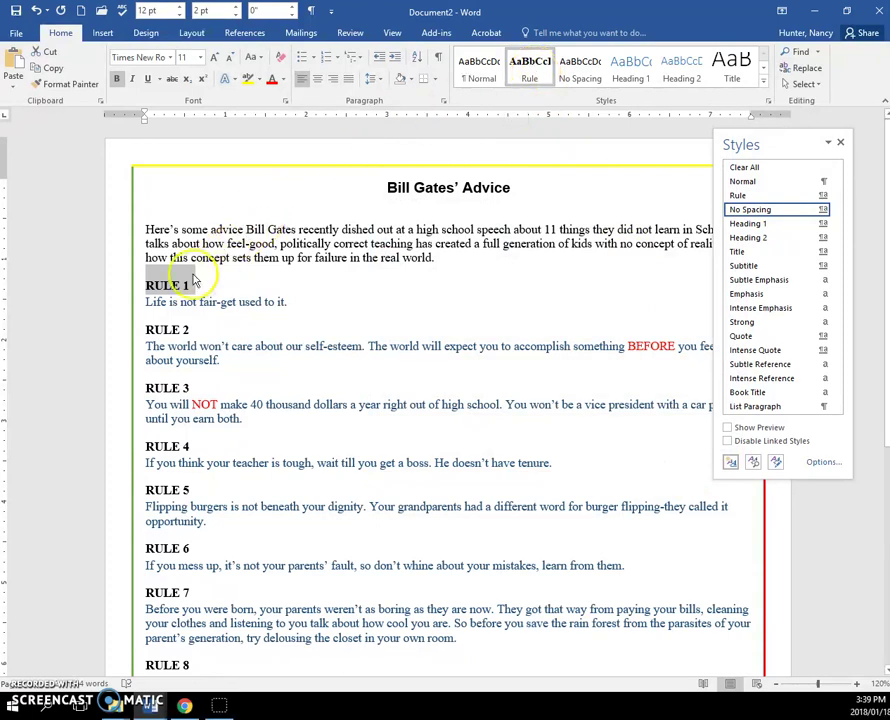
pyautogui.click(146, 315)
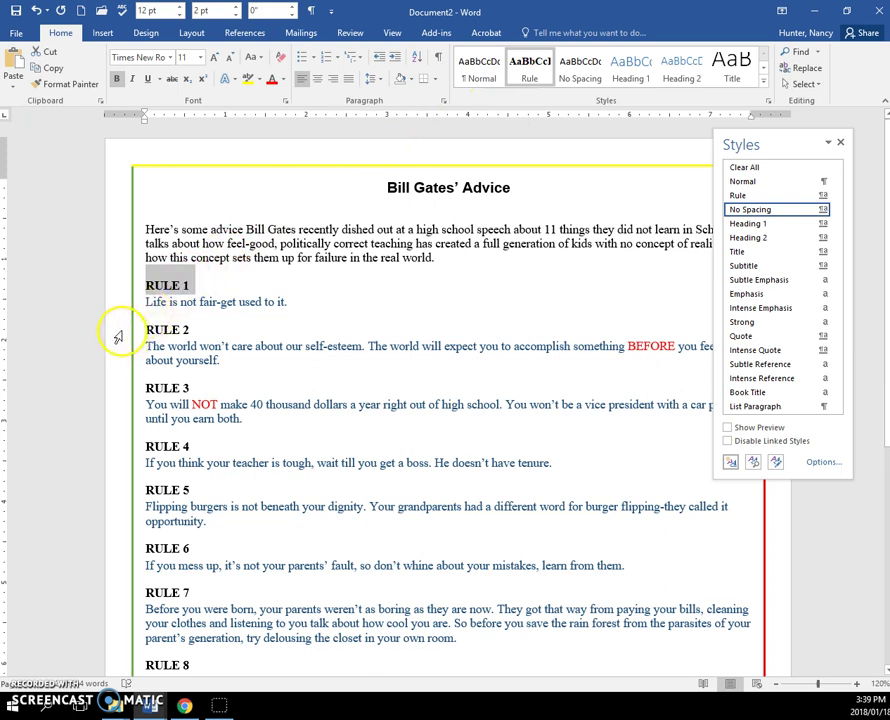
pyautogui.click(118, 334)
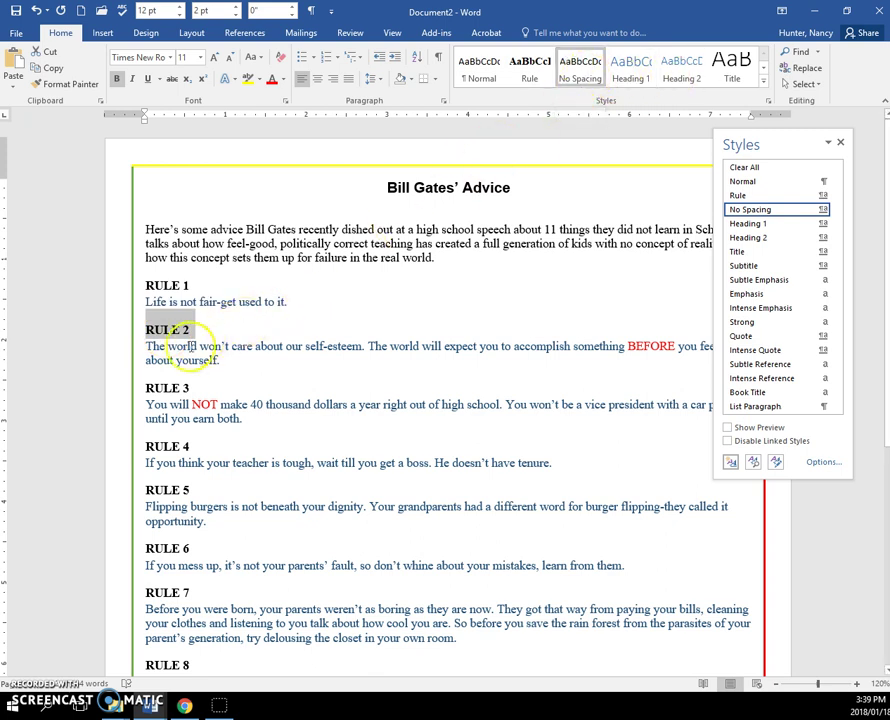
# - Add the RULE 3 through RULE 11 headings to the selection
pyautogui.scroll(-3, 205, 403)
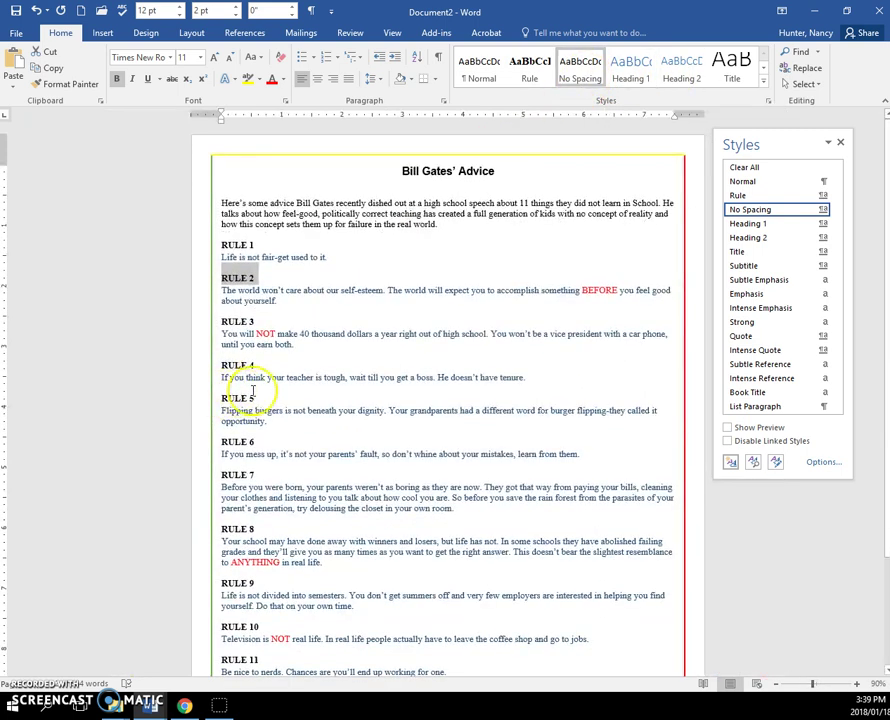
pyautogui.scroll(-2, 254, 391)
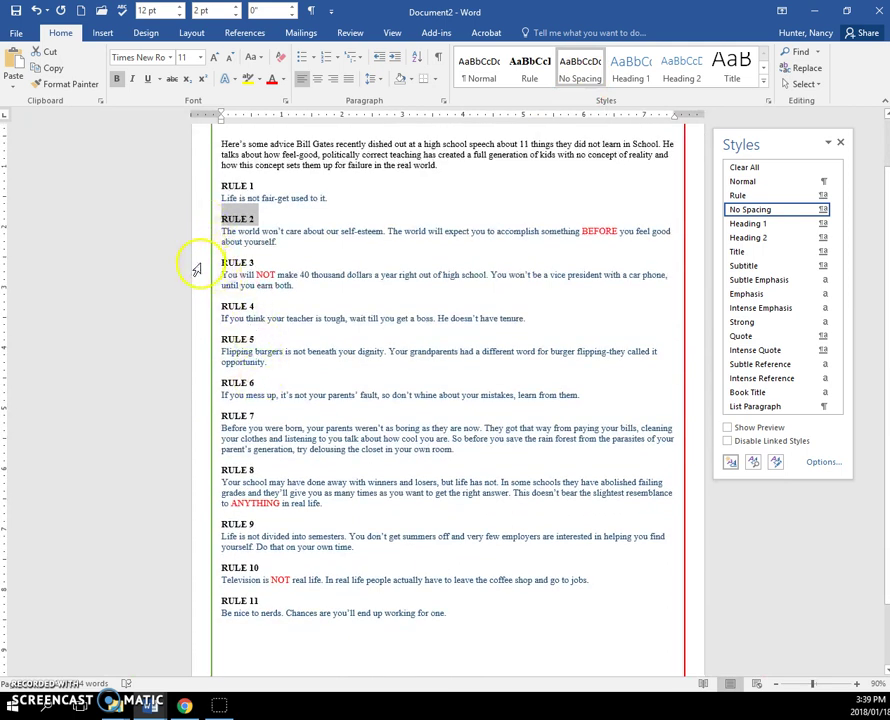
pyautogui.keyDown('ctrl'); pyautogui.click(199, 265); pyautogui.keyUp('ctrl')
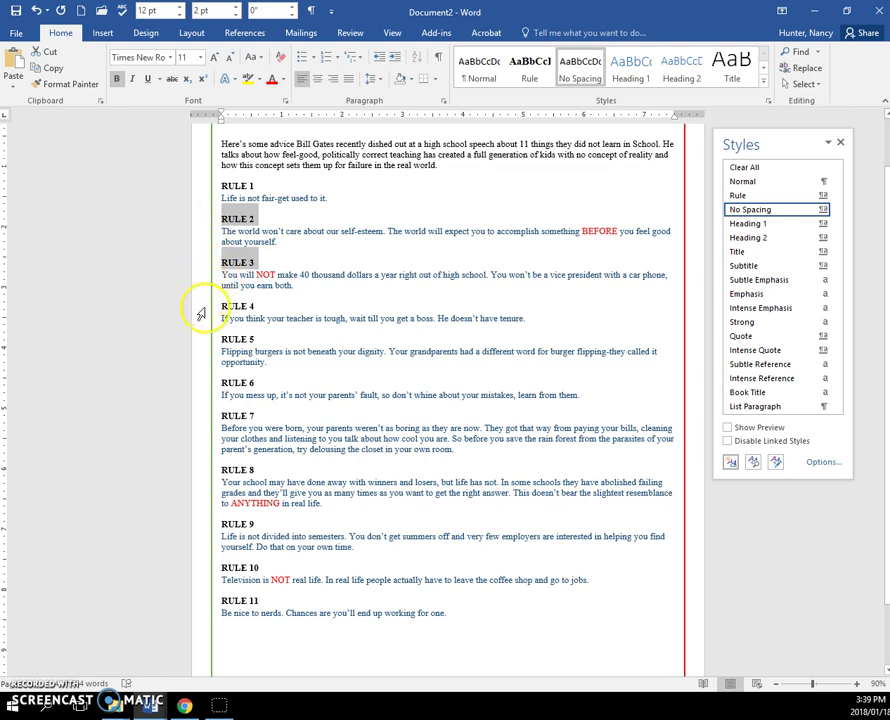
pyautogui.keyDown('ctrl'); pyautogui.click(202, 308); pyautogui.keyUp('ctrl')
pyautogui.keyDown('ctrl'); pyautogui.click(201, 342); pyautogui.keyUp('ctrl')
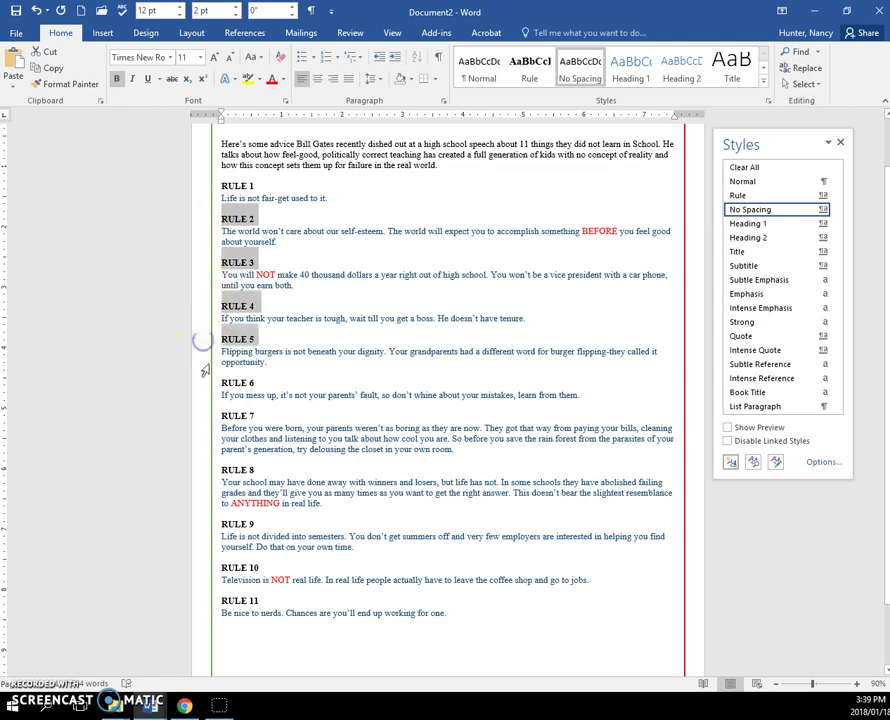
pyautogui.keyDown('ctrl'); pyautogui.click(204, 385); pyautogui.keyUp('ctrl')
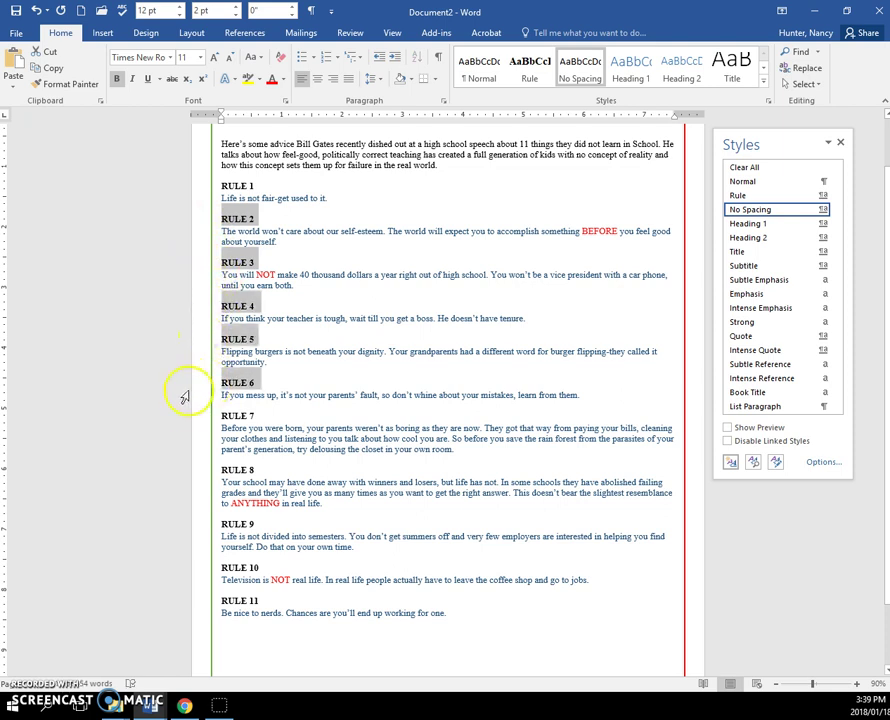
pyautogui.keyDown('ctrl'); pyautogui.click(201, 418); pyautogui.keyUp('ctrl')
pyautogui.keyDown('ctrl'); pyautogui.click(200, 473); pyautogui.keyUp('ctrl')
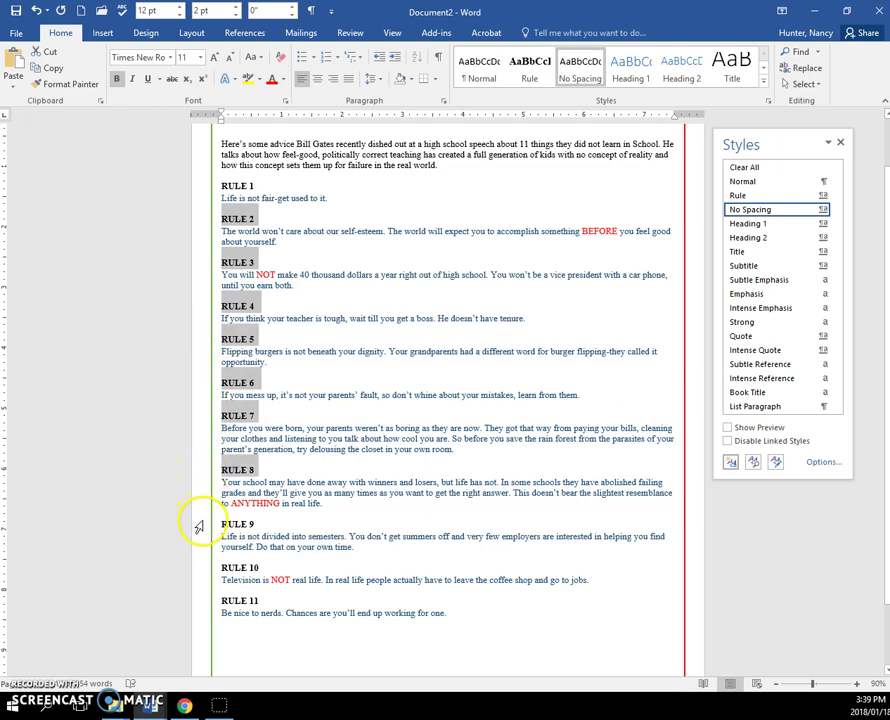
pyautogui.keyDown('ctrl'); pyautogui.click(202, 525); pyautogui.keyUp('ctrl')
pyautogui.keyDown('ctrl'); pyautogui.click(202, 570); pyautogui.keyUp('ctrl')
pyautogui.keyDown('ctrl'); pyautogui.click(203, 602); pyautogui.keyUp('ctrl')
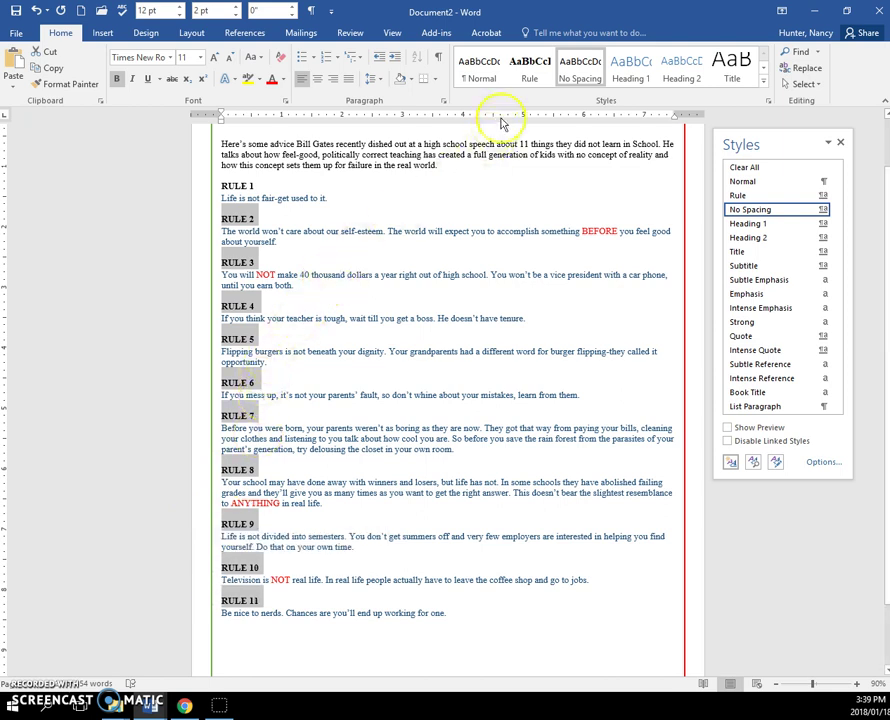
# - Apply the Rule style to the selected RULE 2–11 headings
pyautogui.click(529, 72)
pyautogui.press('Right')
pyautogui.click(529, 72)
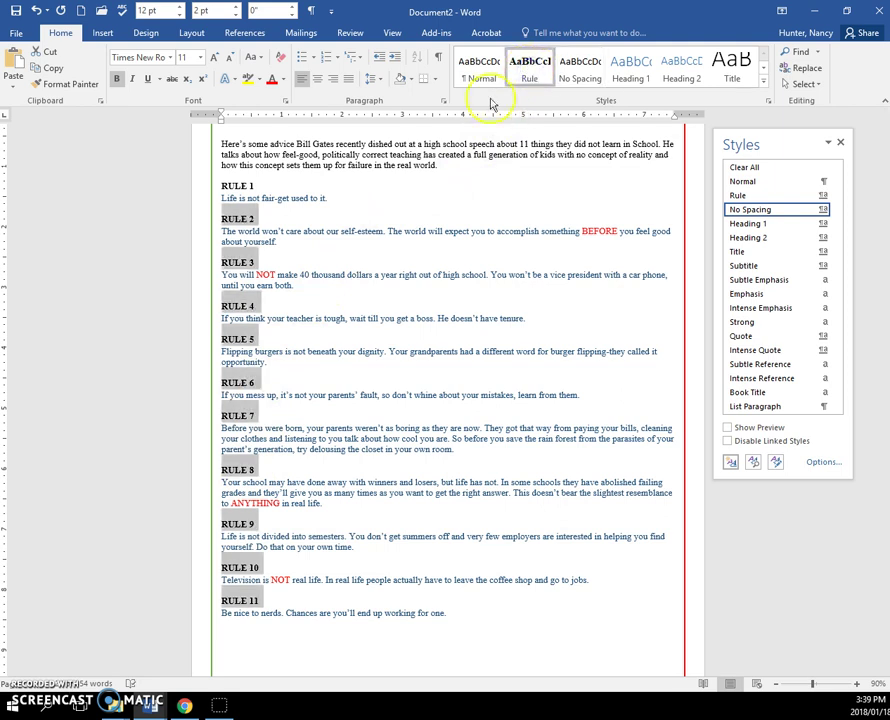
pyautogui.click(276, 199)
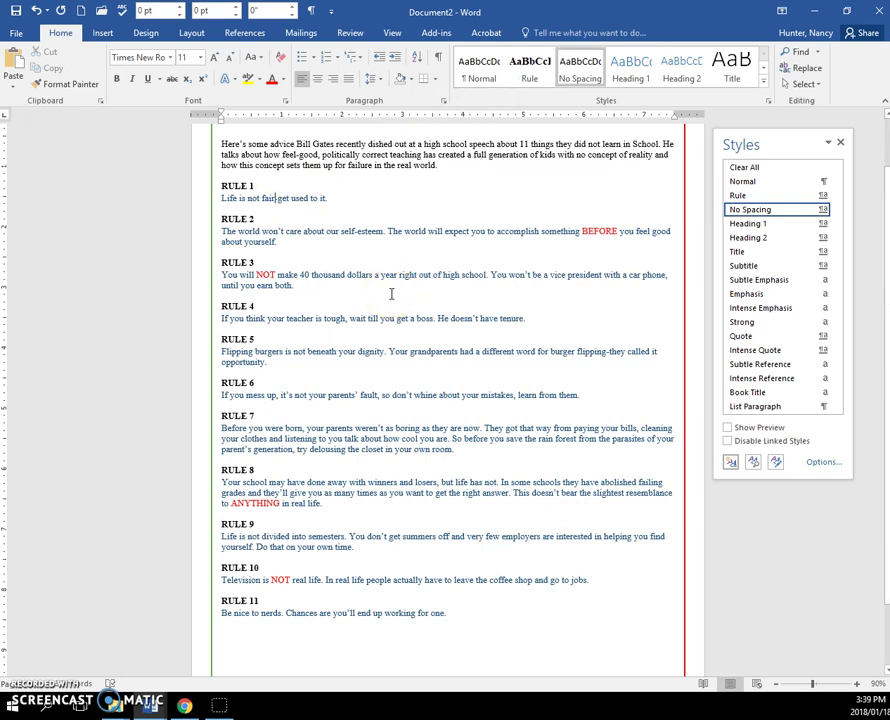
pyautogui.click(352, 268)
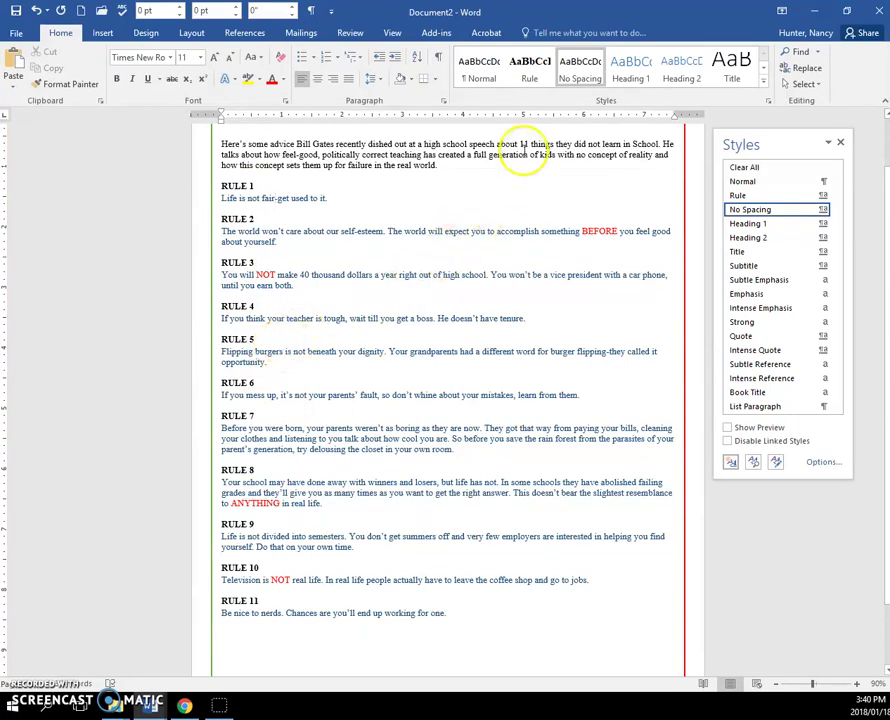
# - Change the Rule style's font colour to purple
pyautogui.click(532, 72)
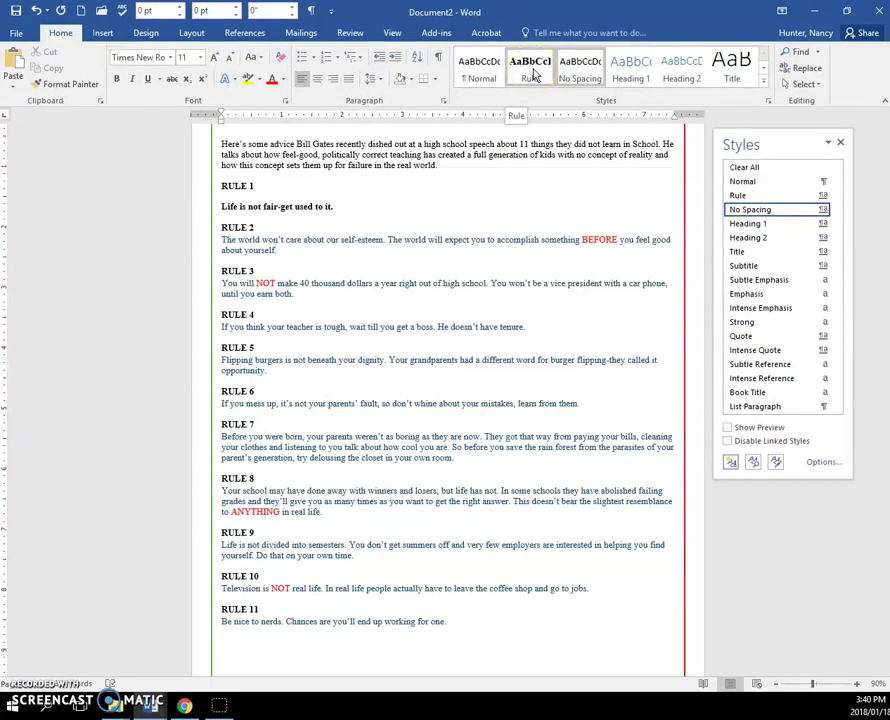
pyautogui.rightClick(535, 75)
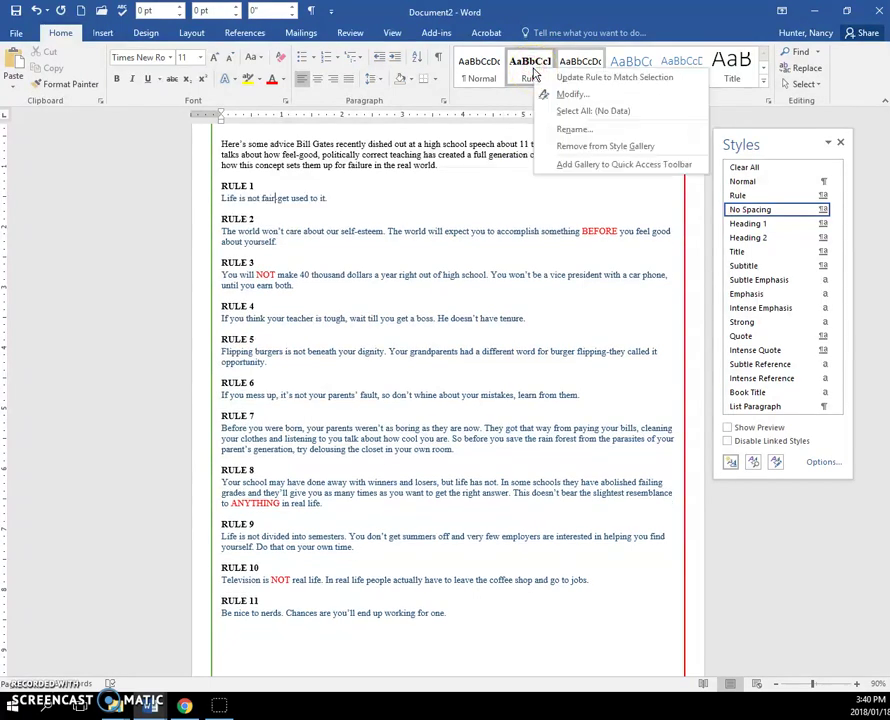
pyautogui.click(574, 94)
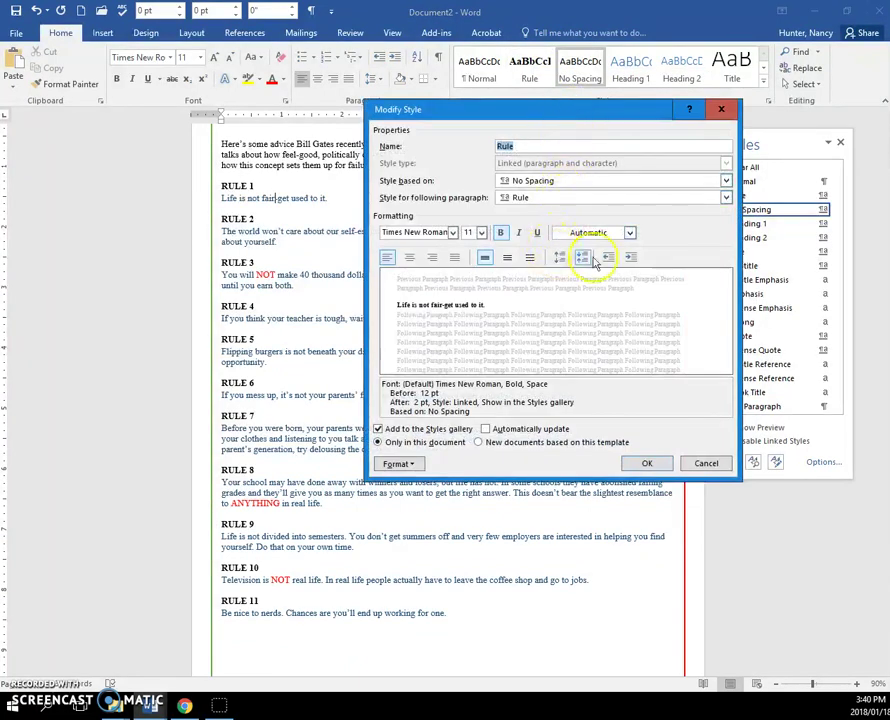
pyautogui.click(630, 232)
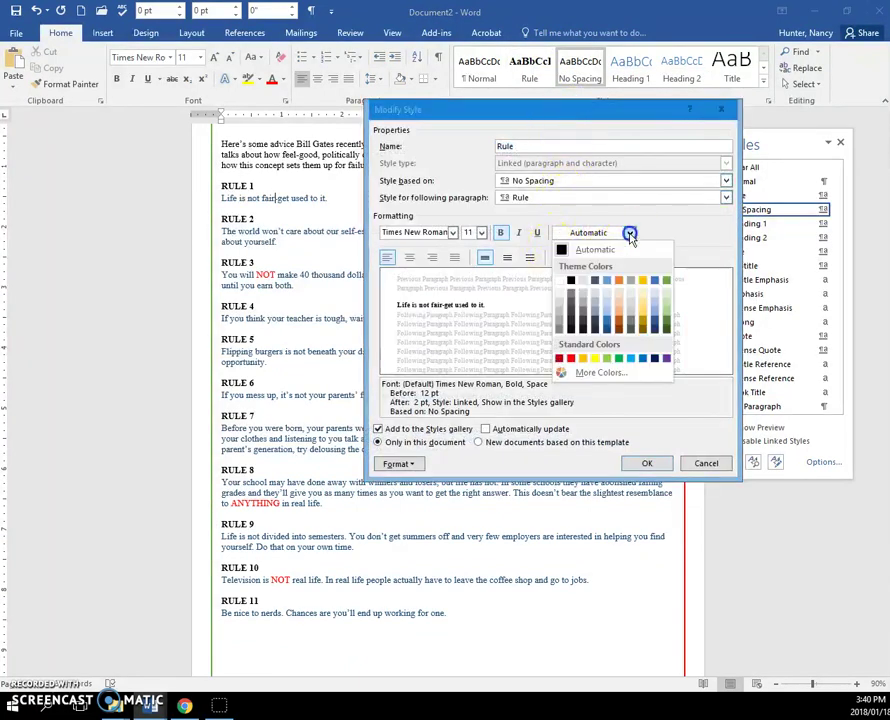
pyautogui.click(666, 359)
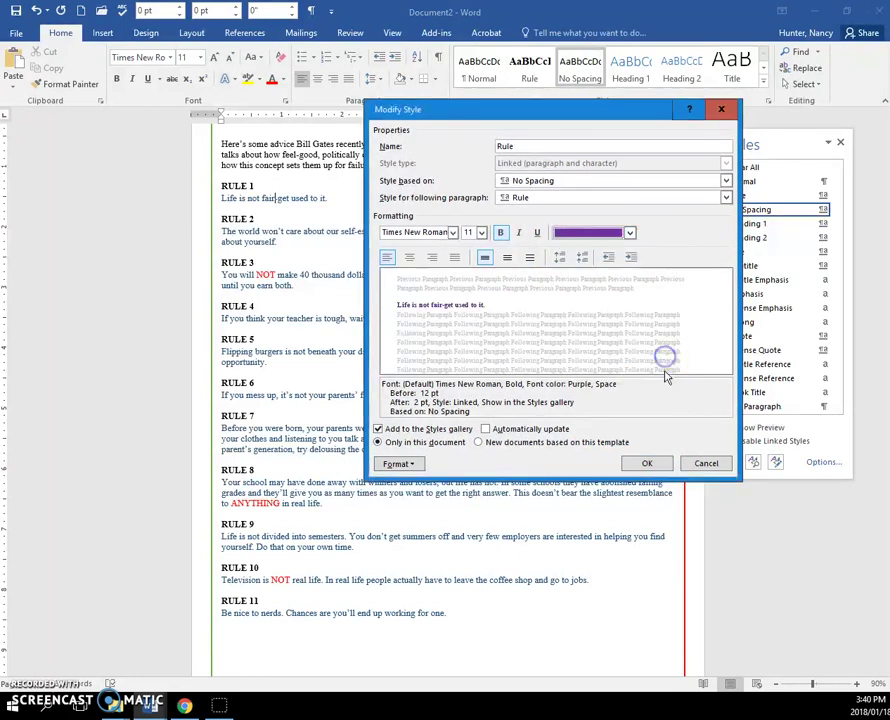
pyautogui.click(647, 464)
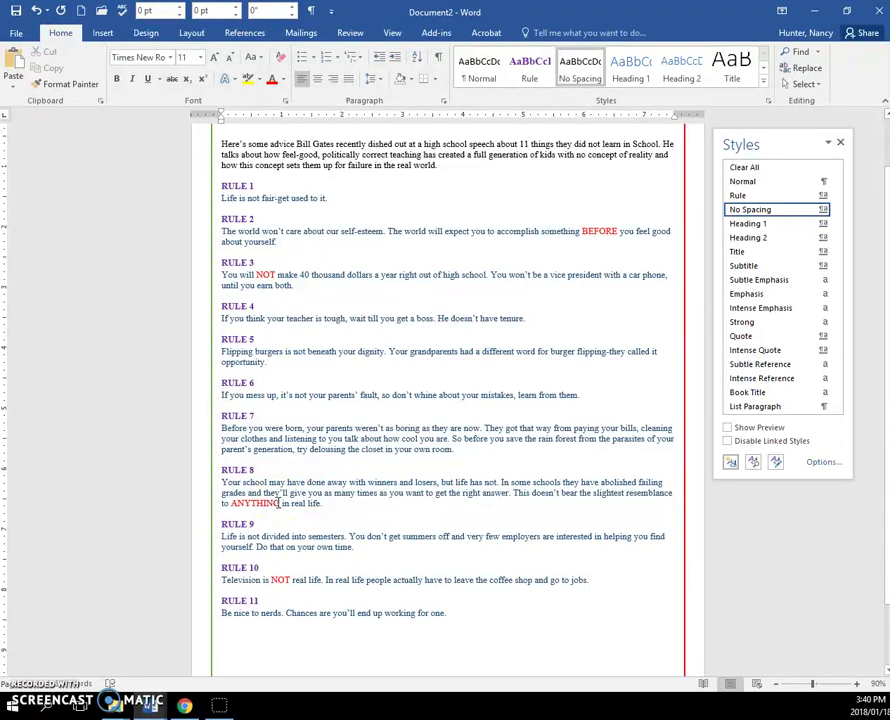
# - Start a new style from the RULE 1 body line's formatting
pyautogui.click(255, 199)
pyautogui.click(291, 198)
pyautogui.click(605, 113)
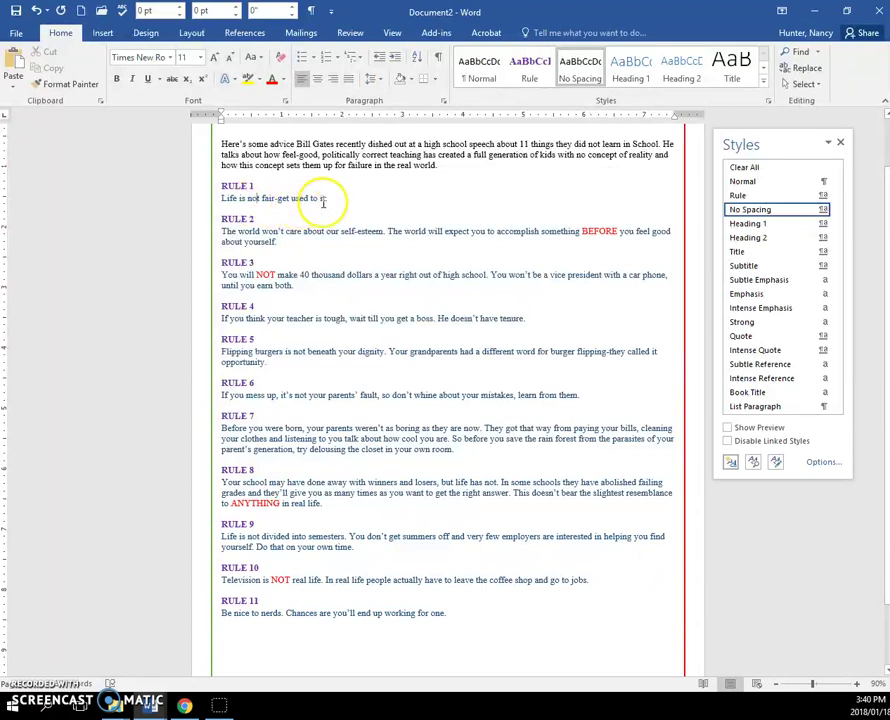
pyautogui.click(731, 463)
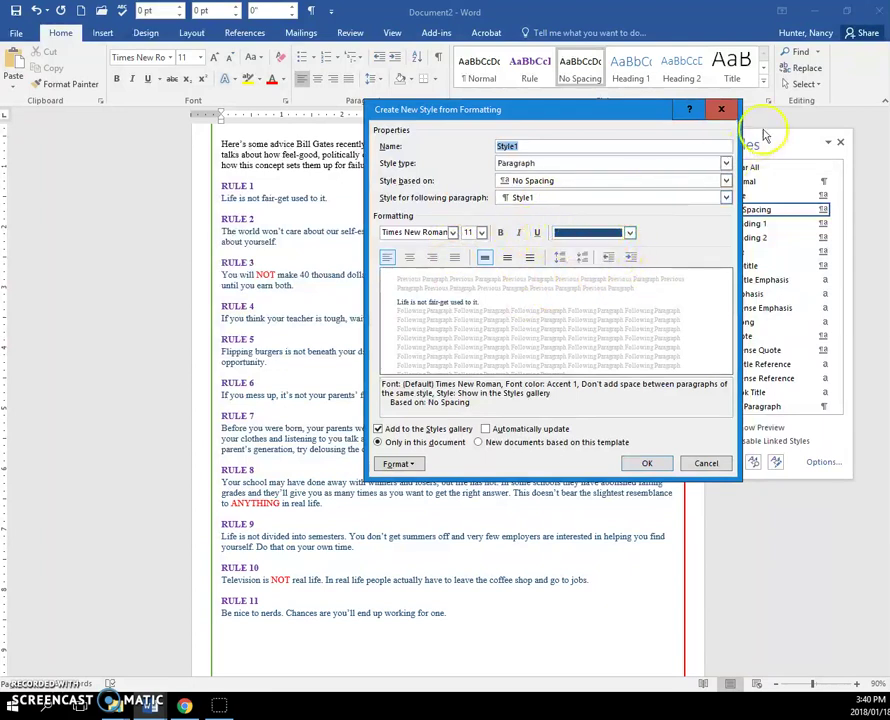
# - Select RULE 1's body text and save its formatting as a new style named RuleBodyText
pyautogui.click(717, 111)
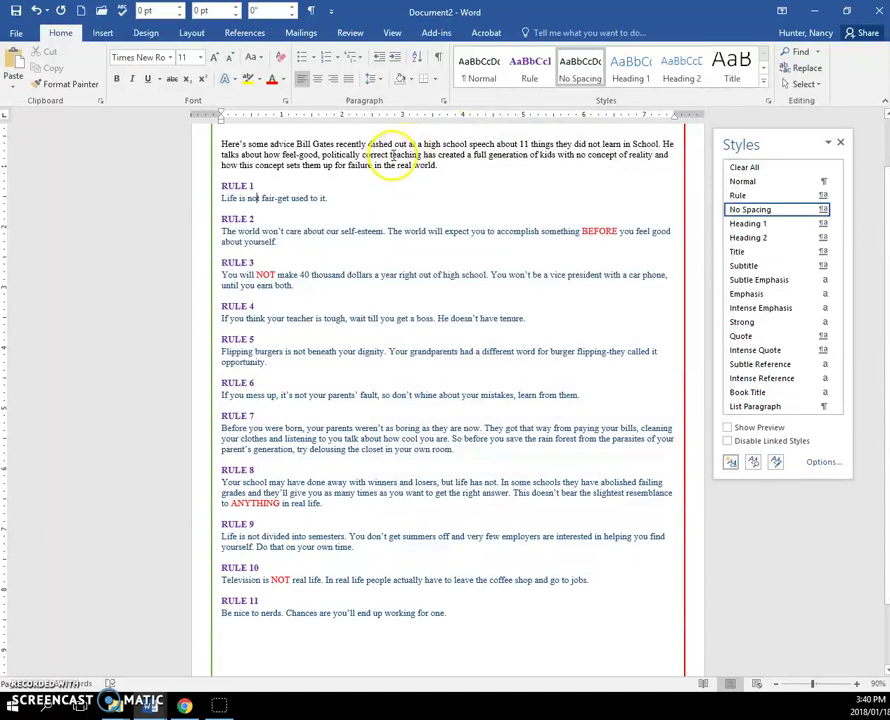
pyautogui.click(732, 461)
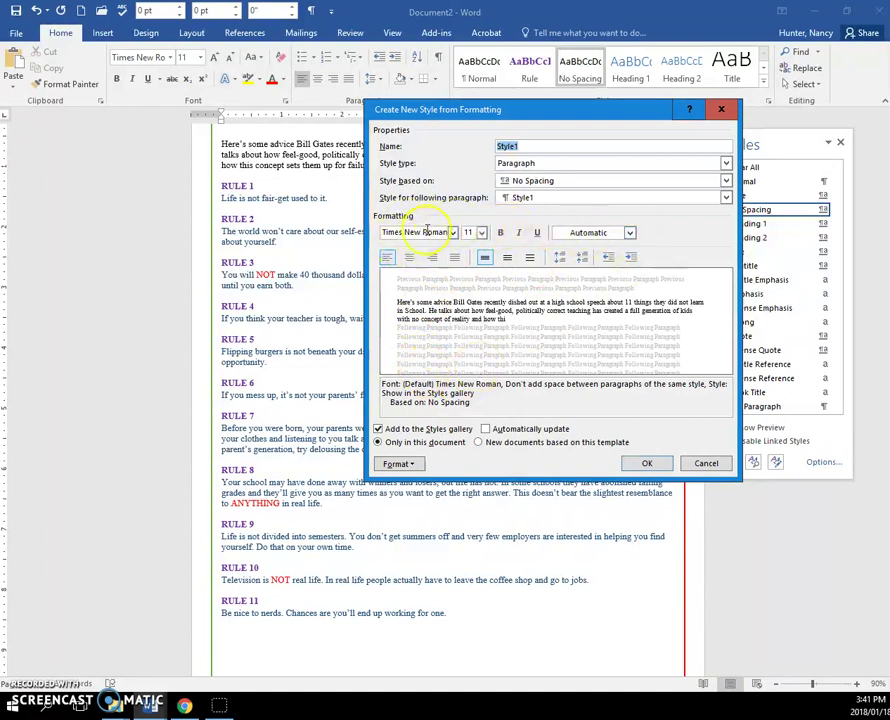
pyautogui.click(718, 117)
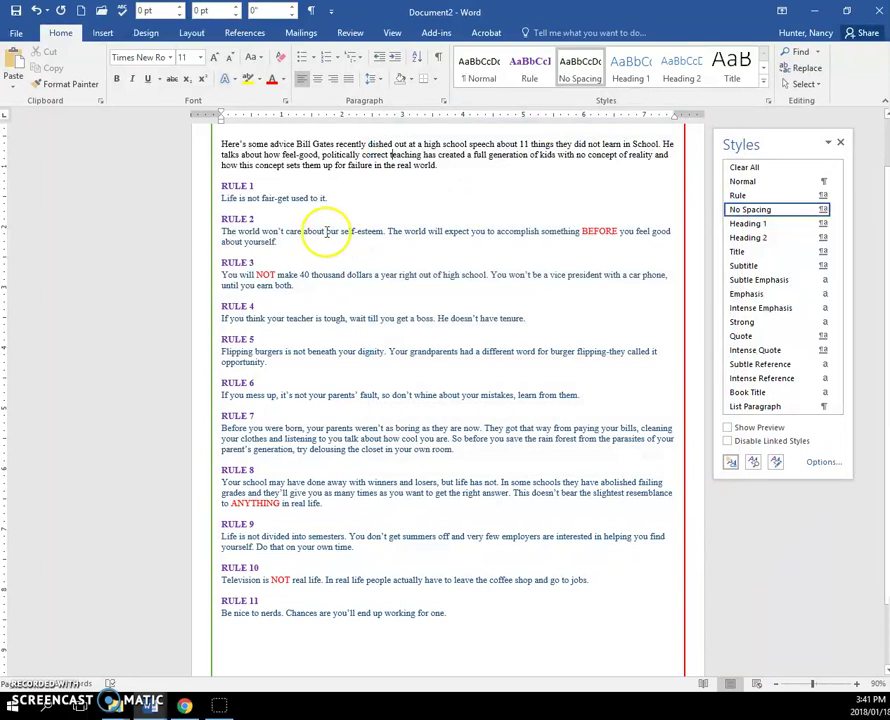
pyautogui.click(270, 197)
pyautogui.moveTo(233, 198); pyautogui.dragTo(225, 197)
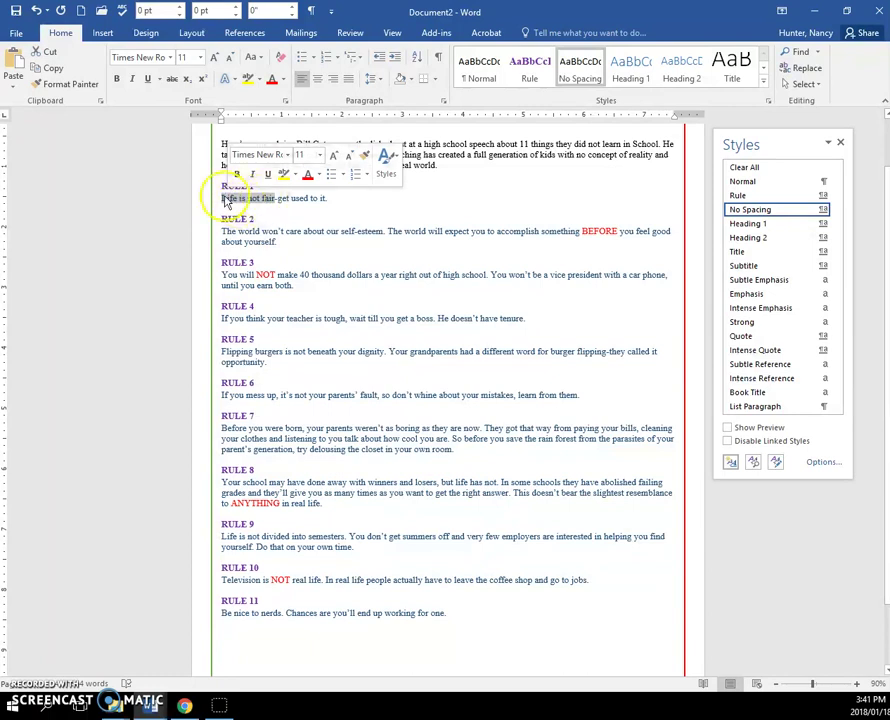
pyautogui.click(730, 462)
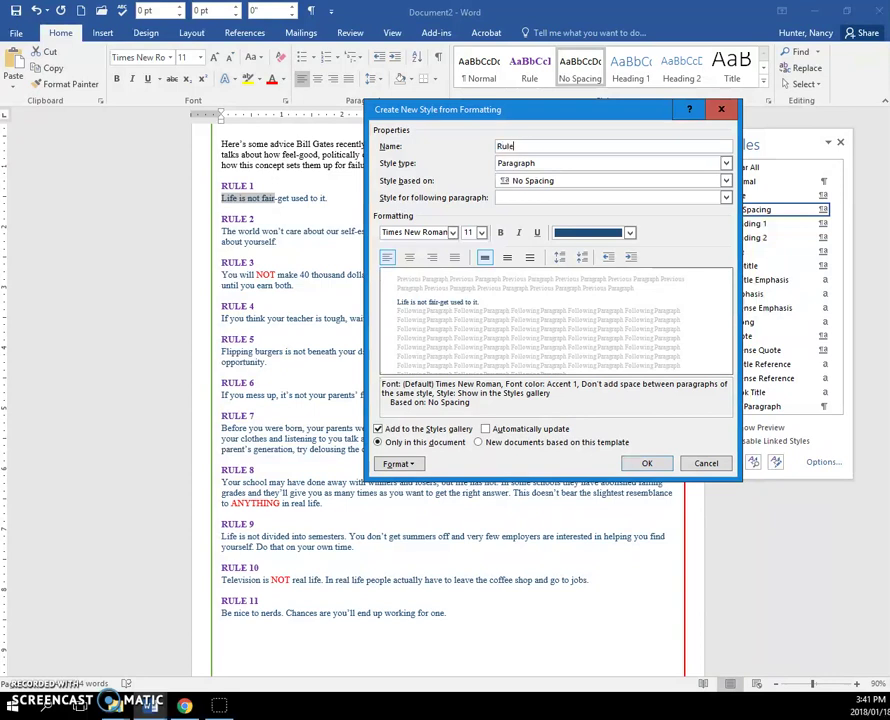
pyautogui.write('RuleBodyText')
pyautogui.click(648, 466)
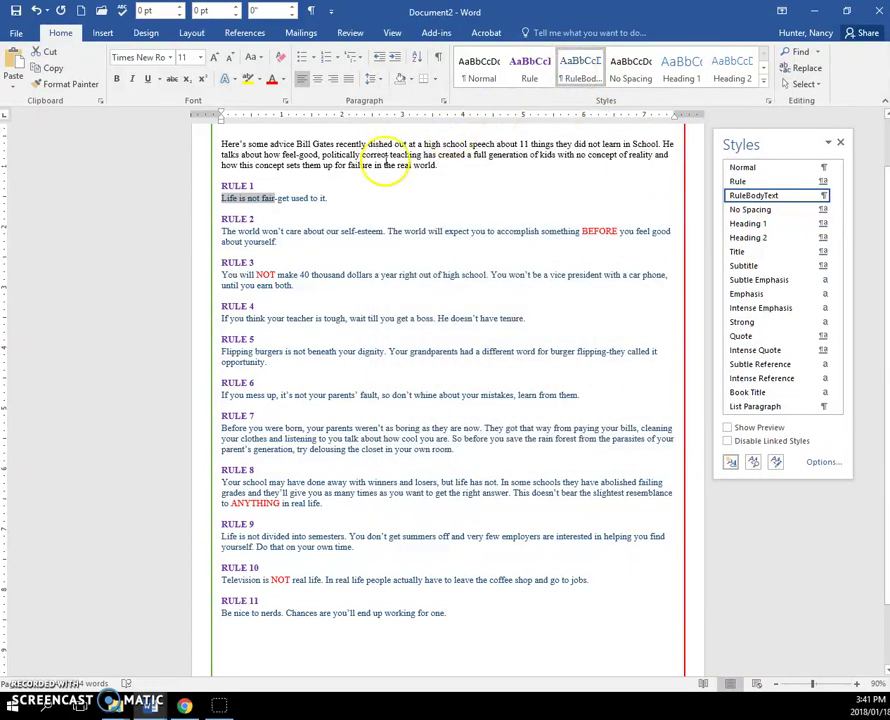
# - Select the body paragraphs of RULE 1 through RULE 9
pyautogui.click(232, 199)
pyautogui.click(198, 202)
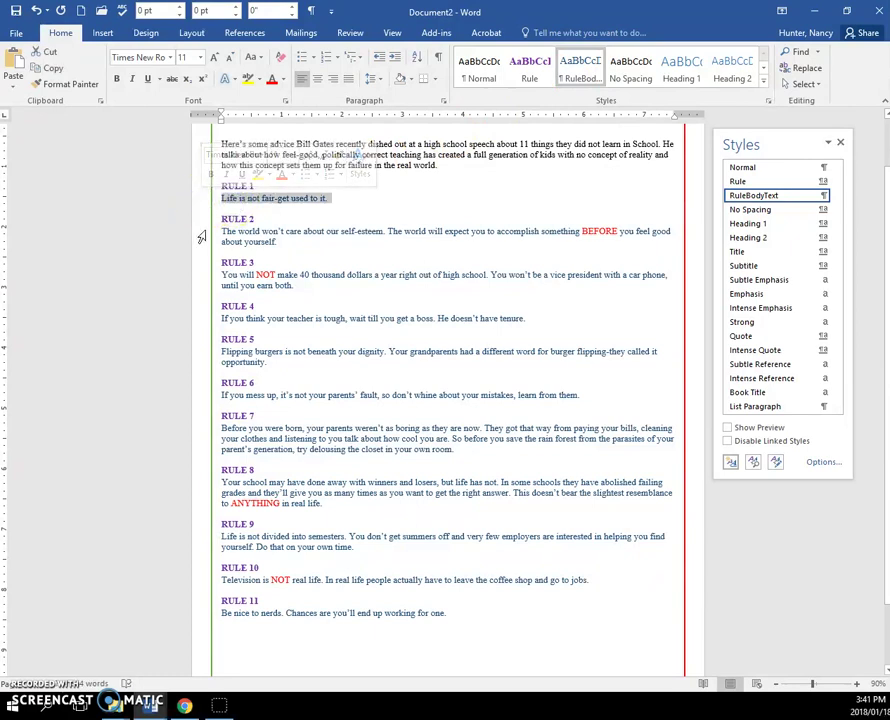
pyautogui.moveTo(203, 234); pyautogui.dragTo(200, 285)
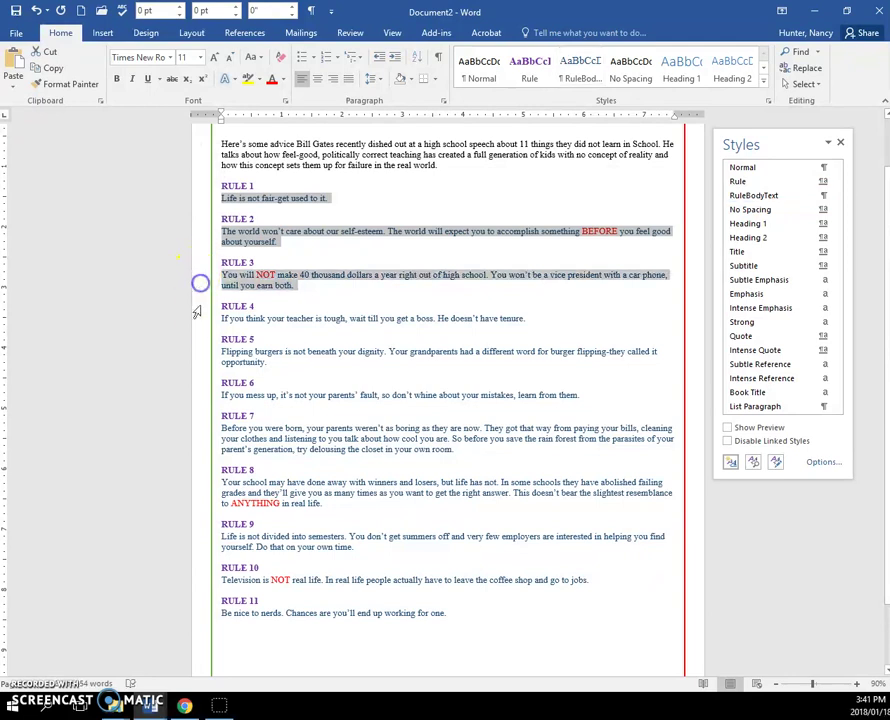
pyautogui.keyDown('ctrl'); pyautogui.click(199, 320); pyautogui.keyUp('ctrl')
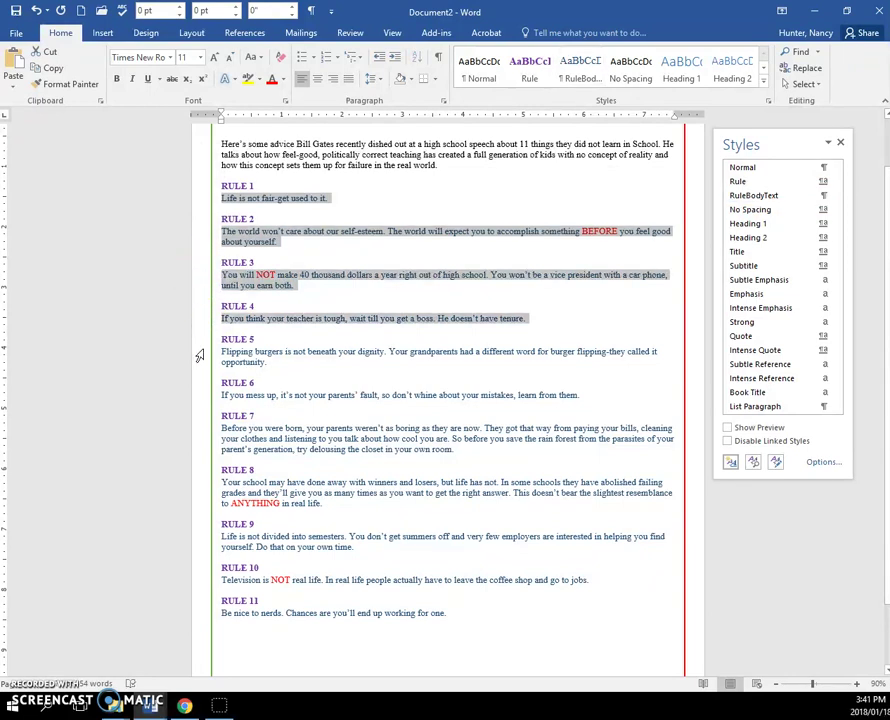
pyautogui.moveTo(199, 355); pyautogui.dragTo(201, 363)
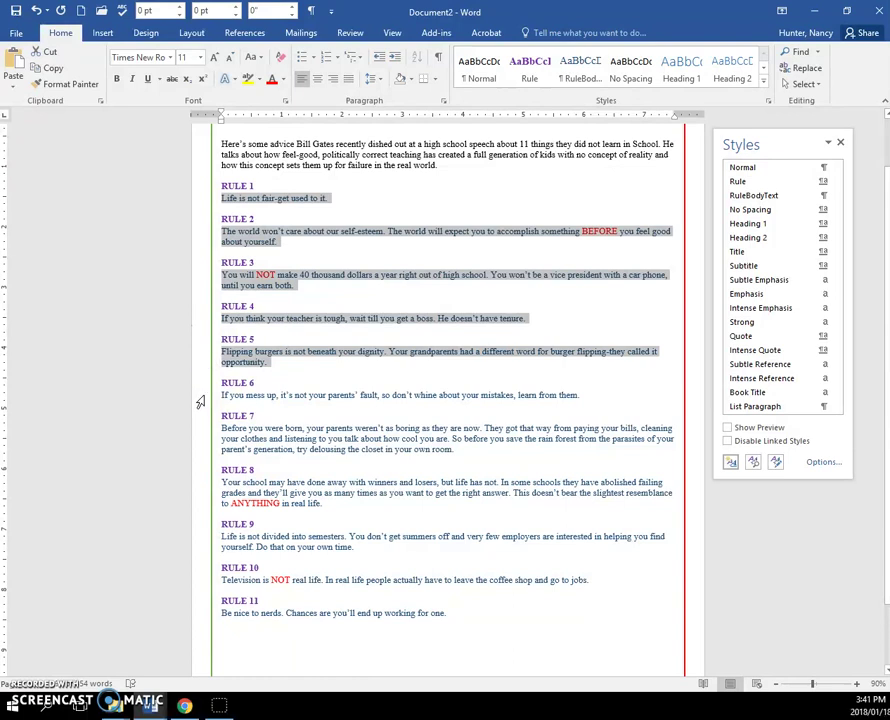
pyautogui.keyDown('ctrl'); pyautogui.click(199, 396); pyautogui.keyUp('ctrl')
pyautogui.moveTo(199, 430); pyautogui.dragTo(201, 545)
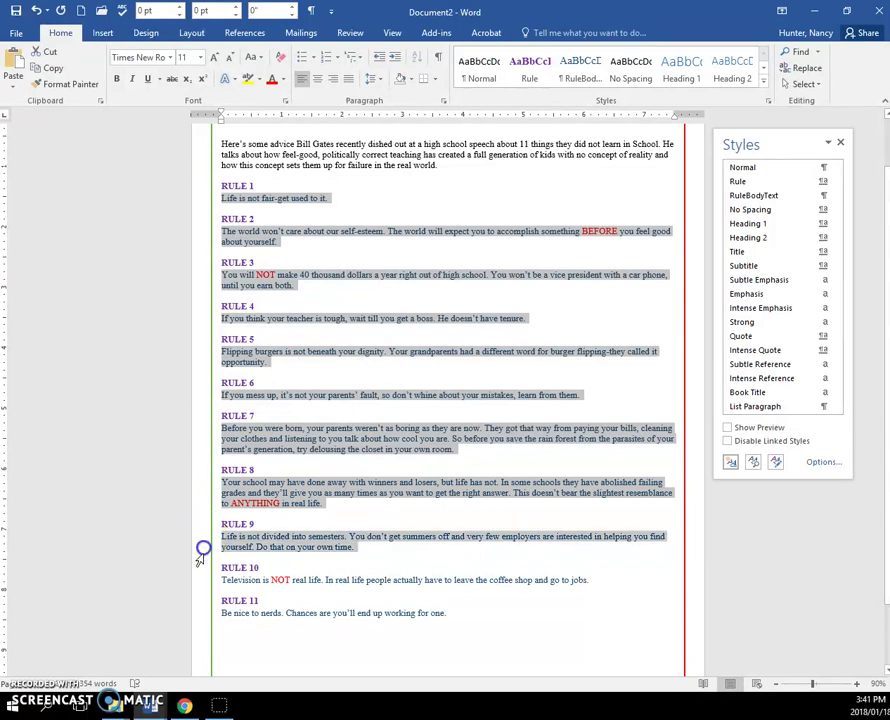
# - Add the RULE 10, RULE 11 and empty last lines, then apply RuleBodyText to all
pyautogui.keyDown('ctrl'); pyautogui.click(200, 582); pyautogui.keyUp('ctrl')
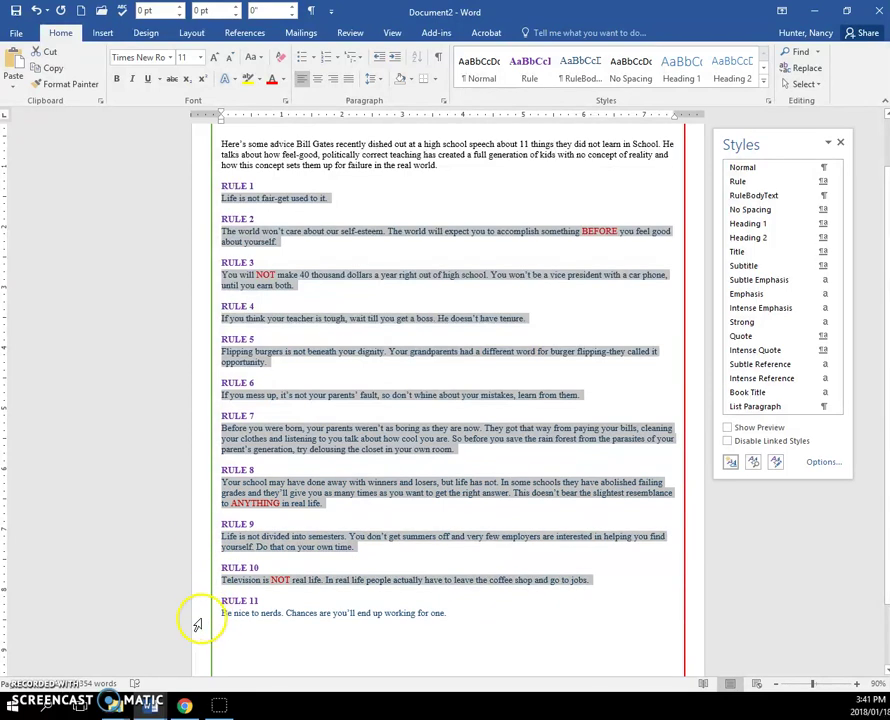
pyautogui.keyDown('ctrl'); pyautogui.click(198, 624); pyautogui.keyUp('ctrl')
pyautogui.keyDown('ctrl'); pyautogui.click(198, 615); pyautogui.keyUp('ctrl')
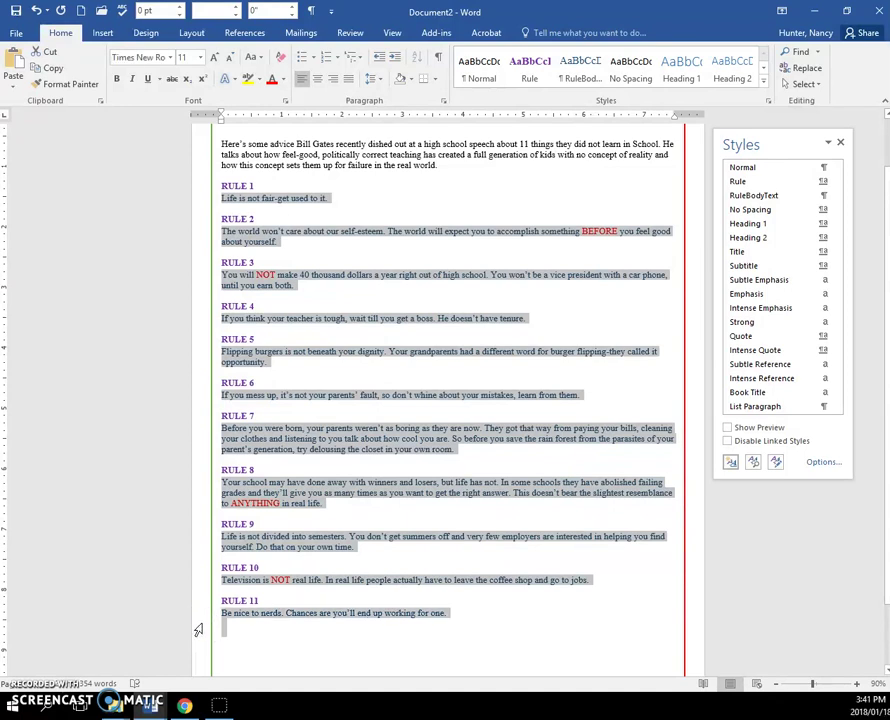
pyautogui.keyDown('ctrl'); pyautogui.click(201, 626); pyautogui.keyUp('ctrl')
pyautogui.keyDown('ctrl'); pyautogui.click(226, 628); pyautogui.keyUp('ctrl')
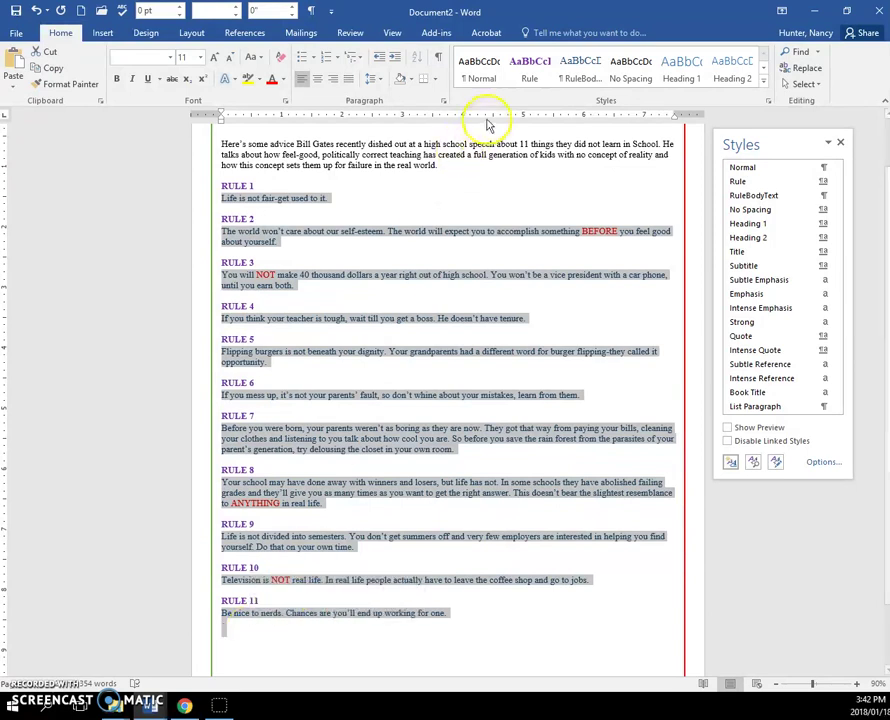
pyautogui.click(574, 72)
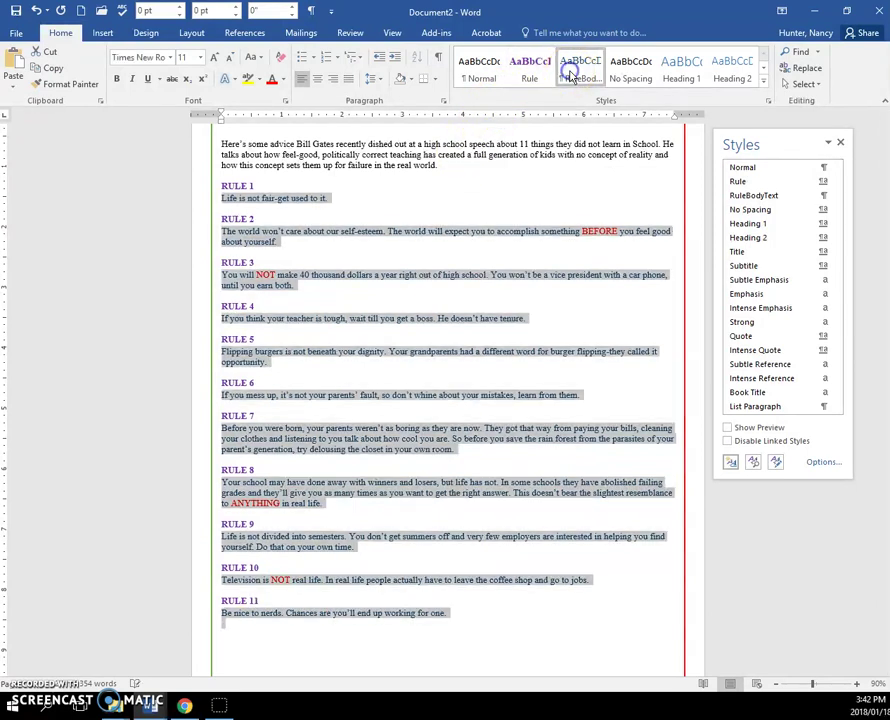
pyautogui.click(288, 274)
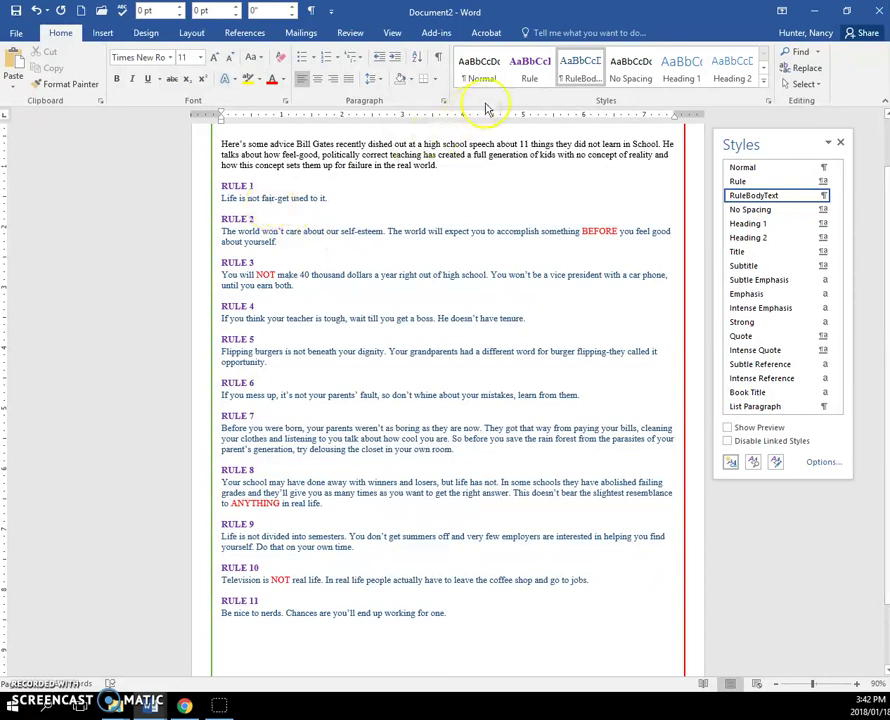
# - Change the RuleBodyText style's font colour to dark green (Accent 6)
pyautogui.rightClick(572, 70)
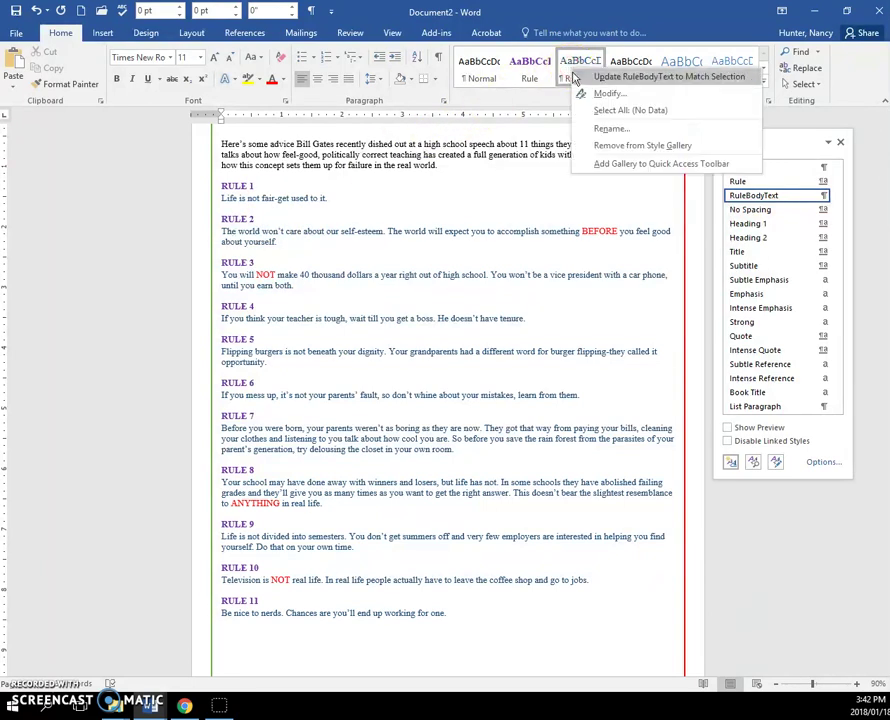
pyautogui.click(592, 93)
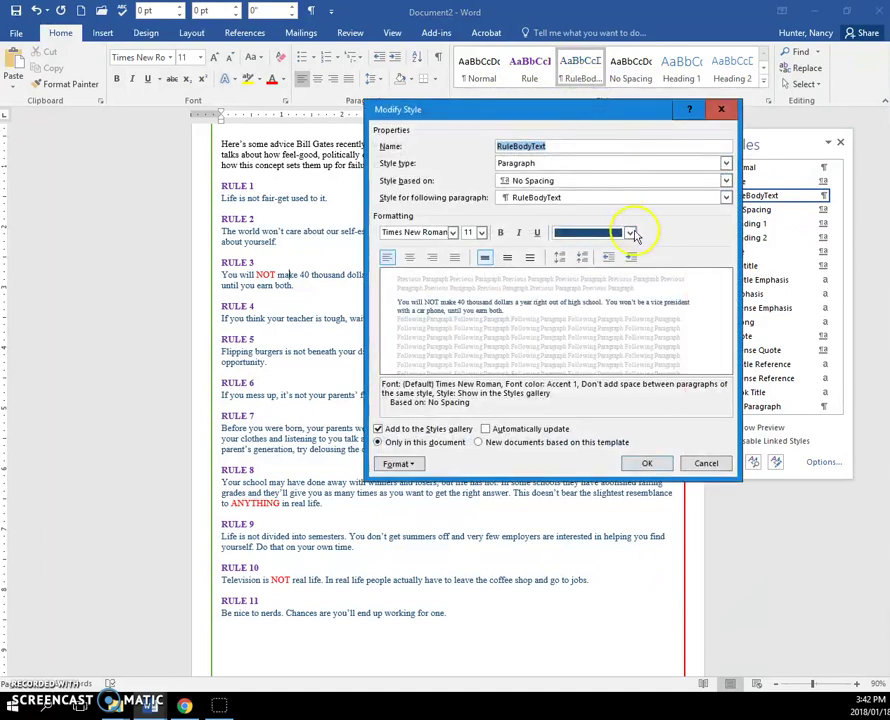
pyautogui.click(630, 234)
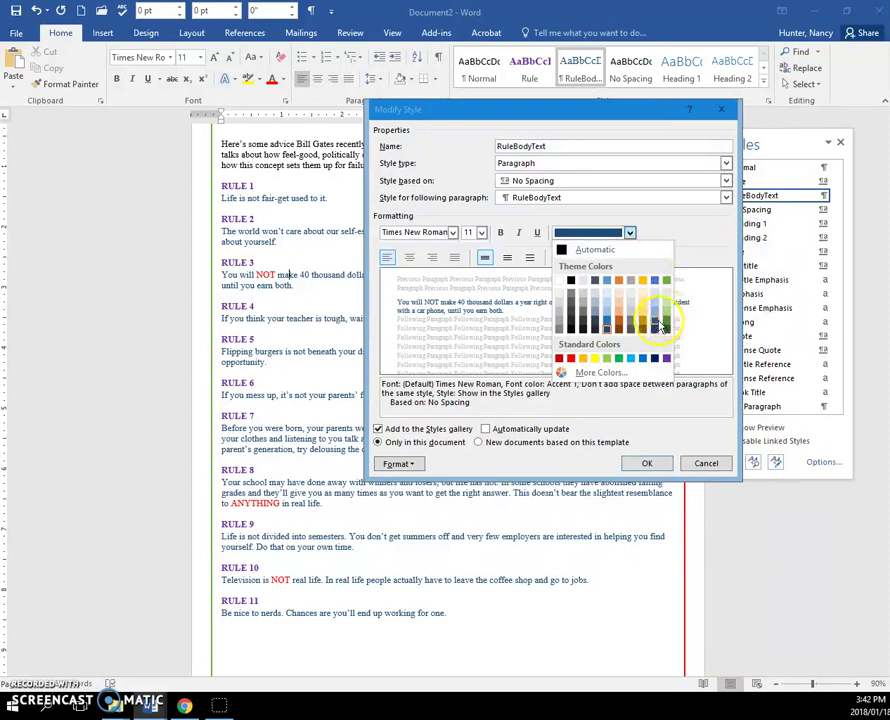
pyautogui.click(666, 330)
pyautogui.click(645, 463)
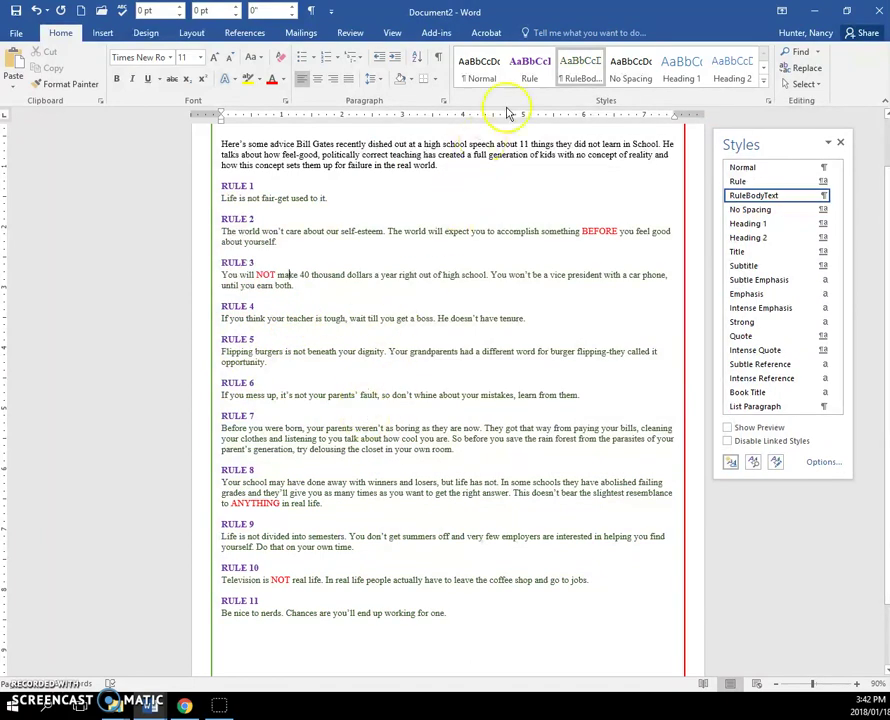
# - Undo the stray Rule style on RULE 3's text and set Rule's spacing before to 18 pt
pyautogui.click(530, 70)
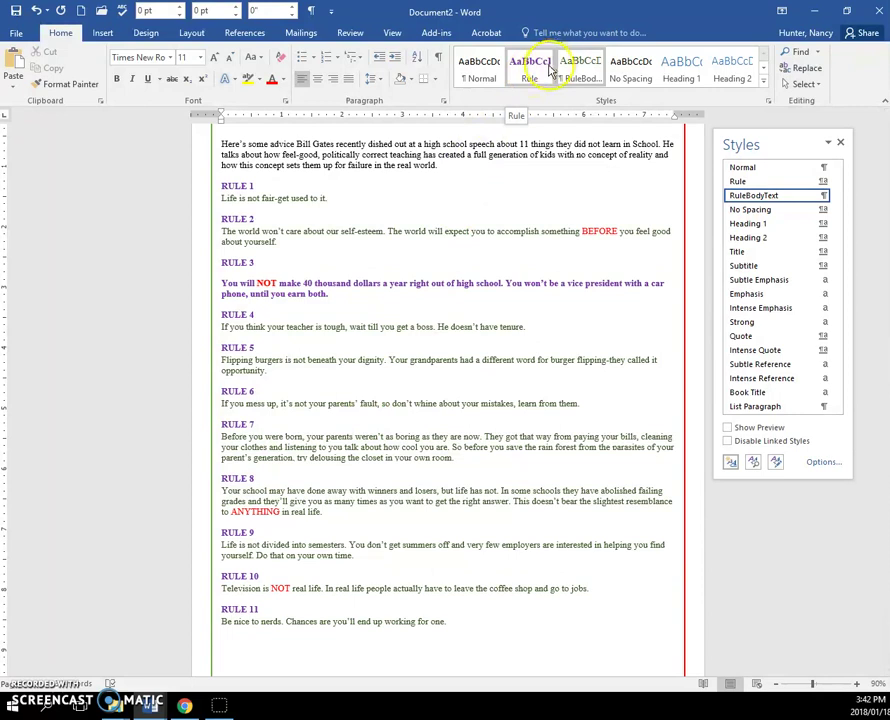
pyautogui.hotkey('ctrl', 'z')
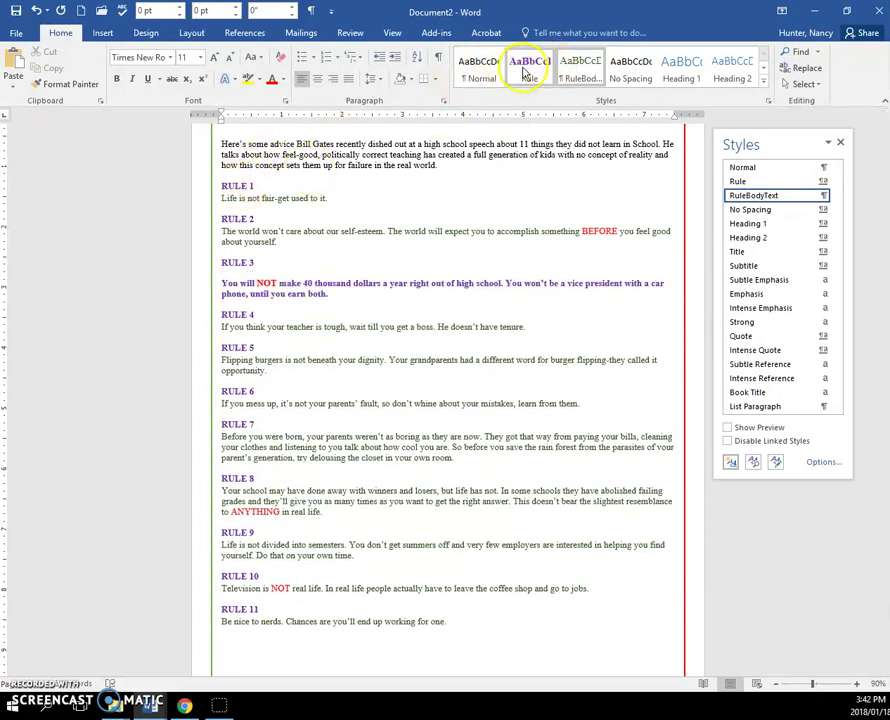
pyautogui.rightClick(524, 72)
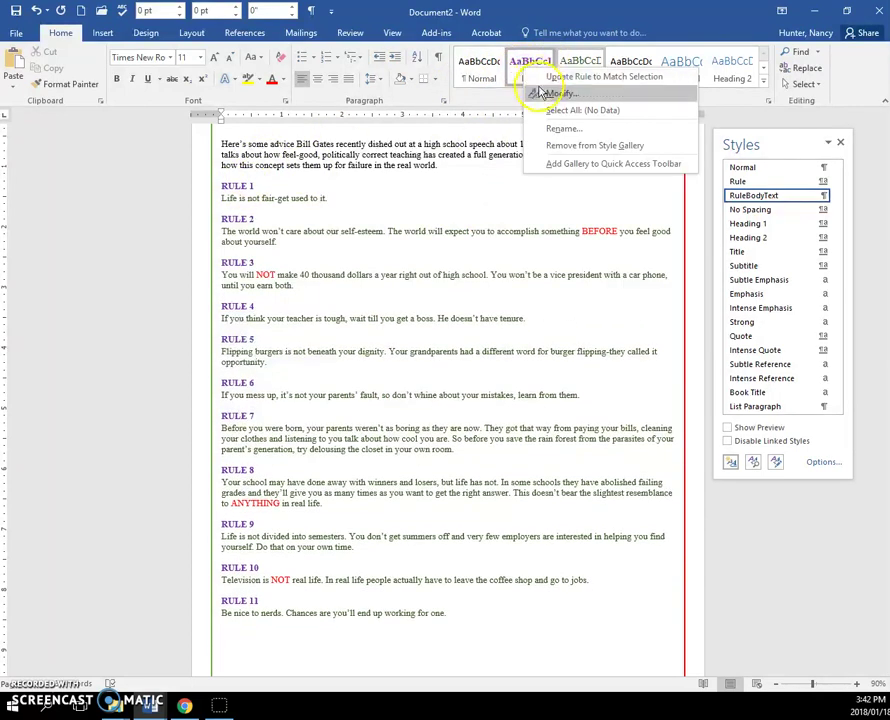
pyautogui.click(547, 96)
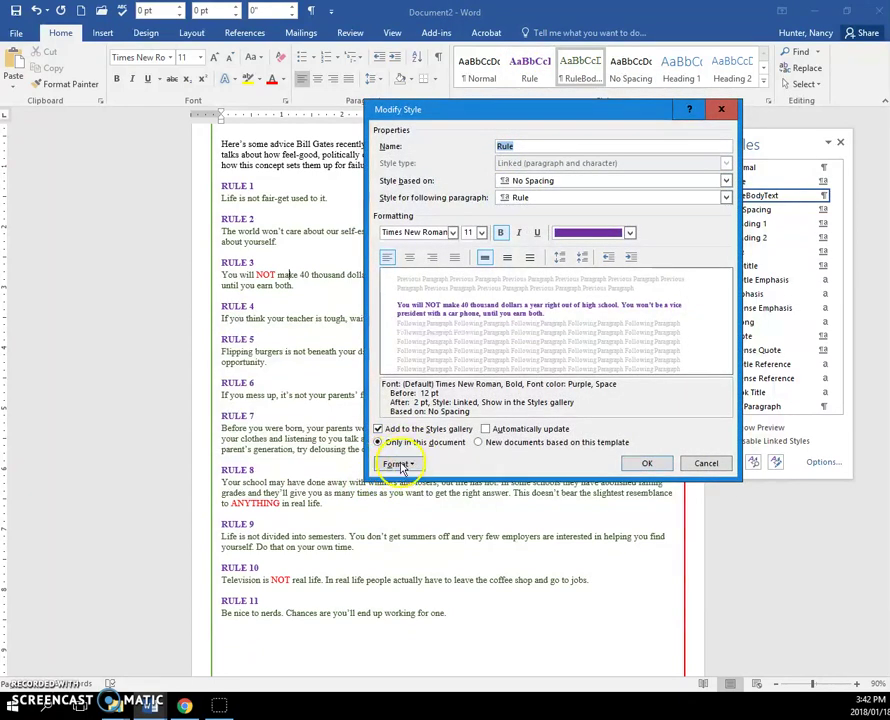
pyautogui.click(397, 465)
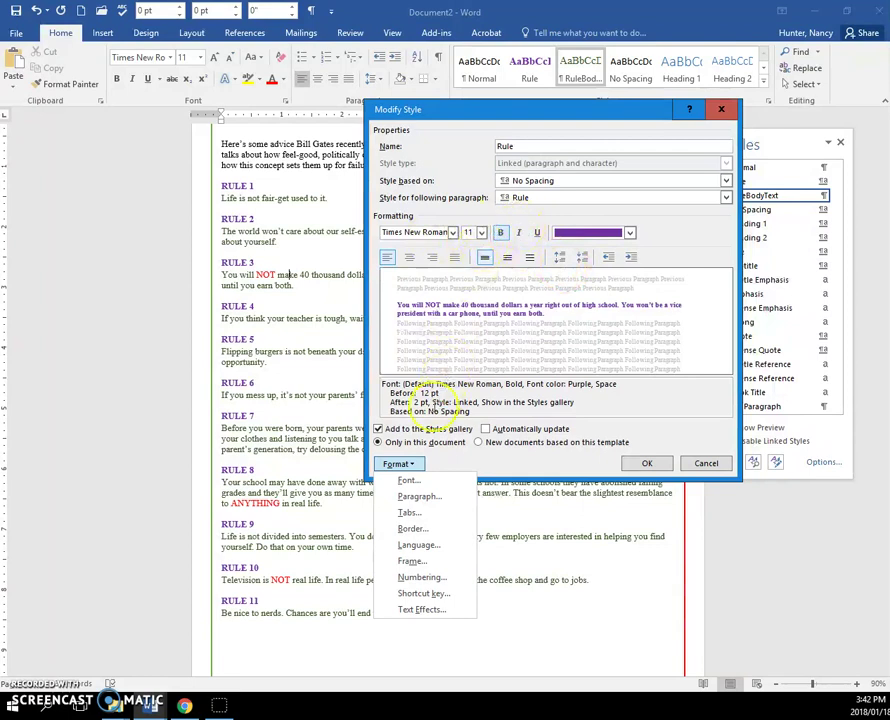
pyautogui.click(416, 496)
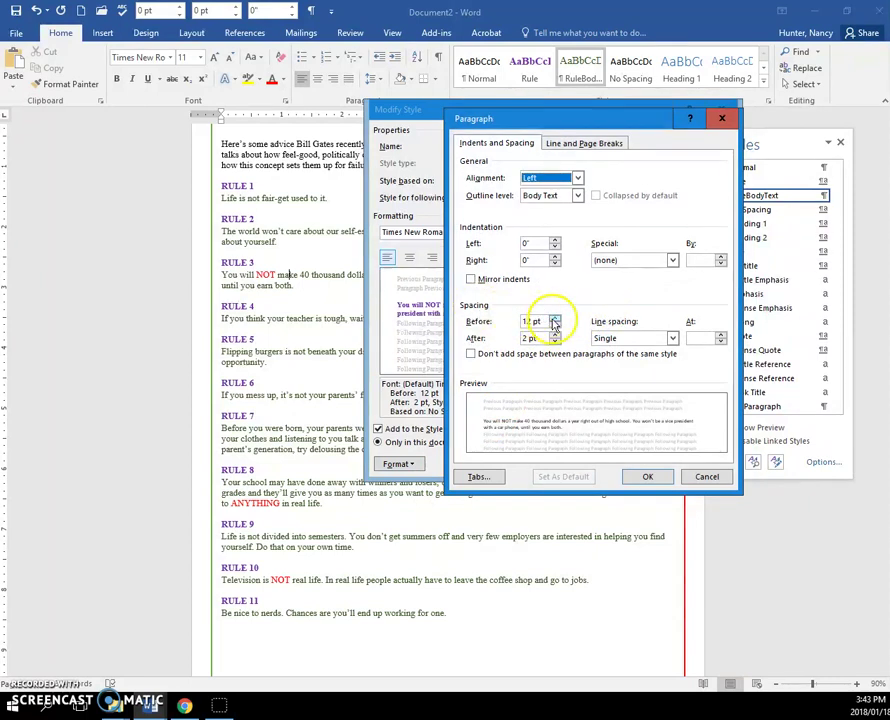
pyautogui.click(554, 320)
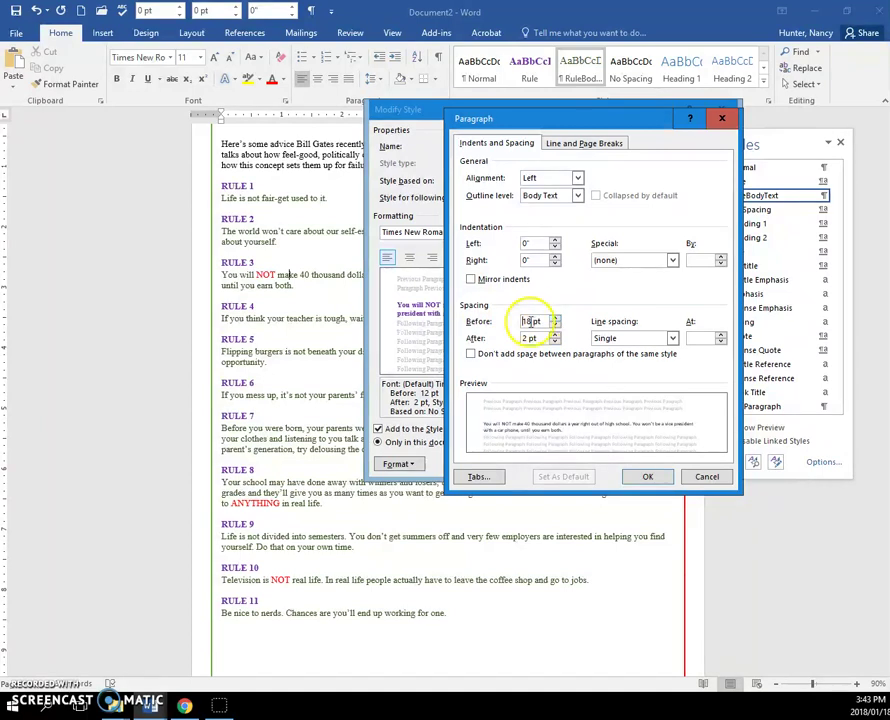
pyautogui.click(645, 478)
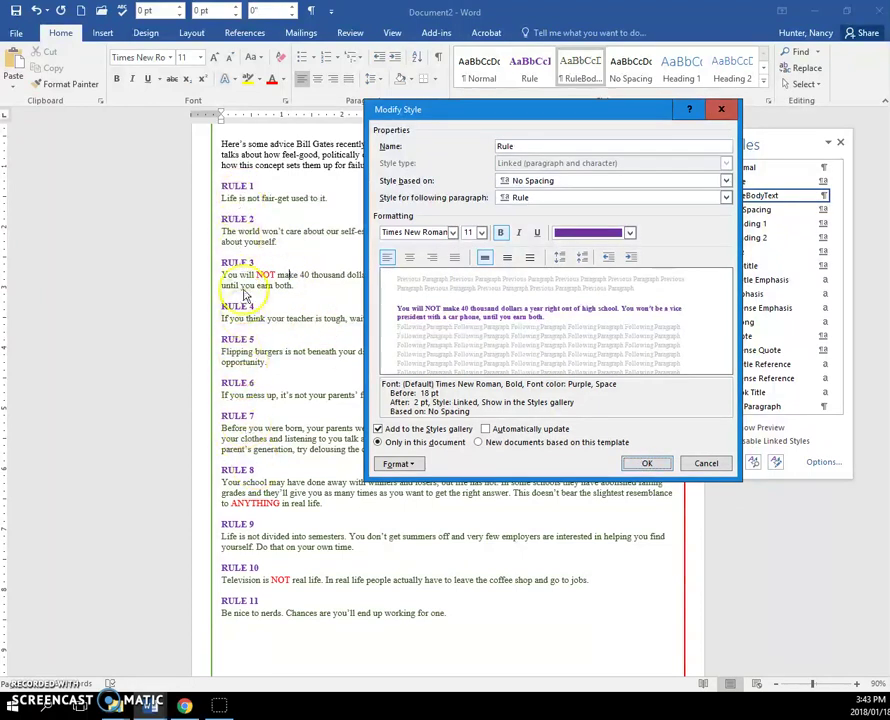
pyautogui.click(645, 465)
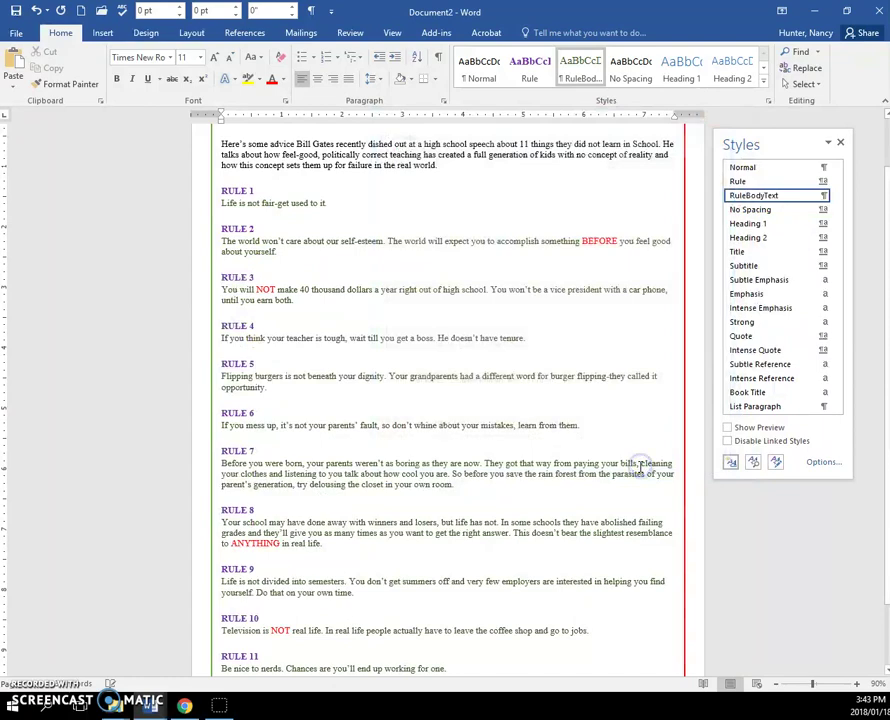
pyautogui.scroll(-2, 352, 370)
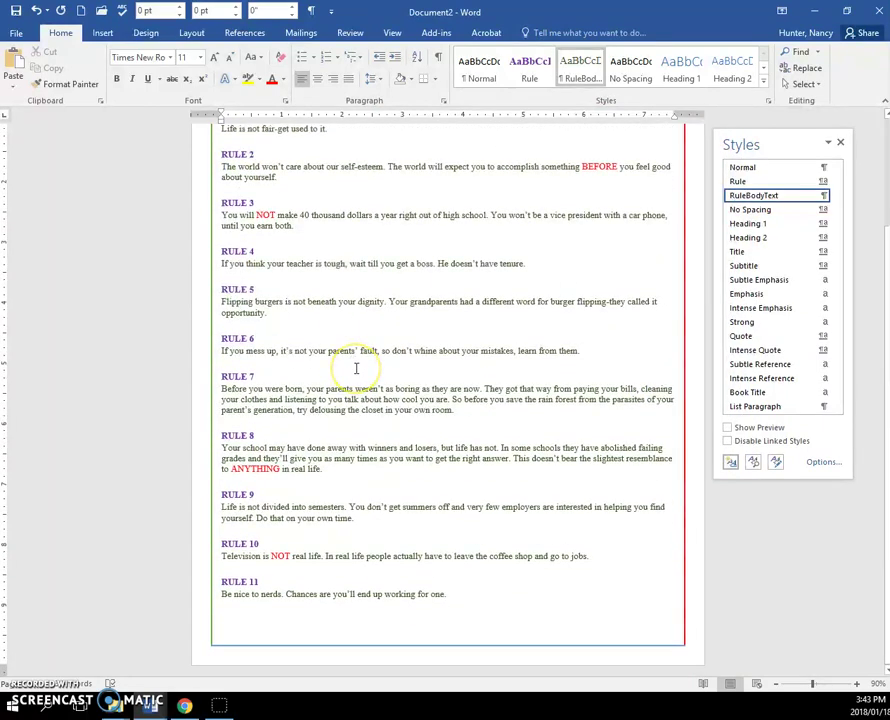
pyautogui.scroll(3, 353, 369)
pyautogui.scroll(-3, 355, 368)
pyautogui.click(286, 330)
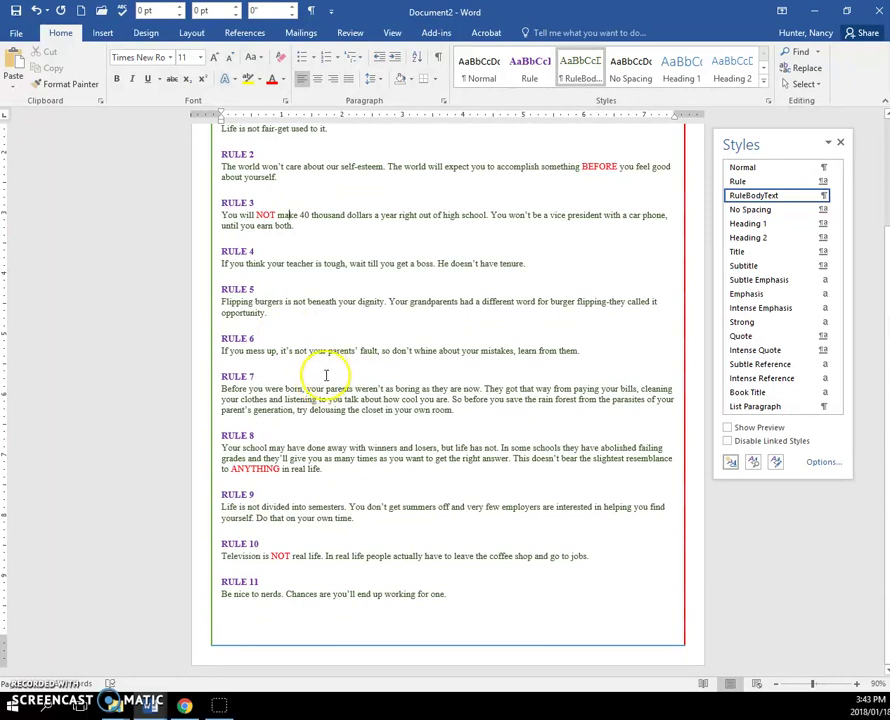
pyautogui.click(450, 595)
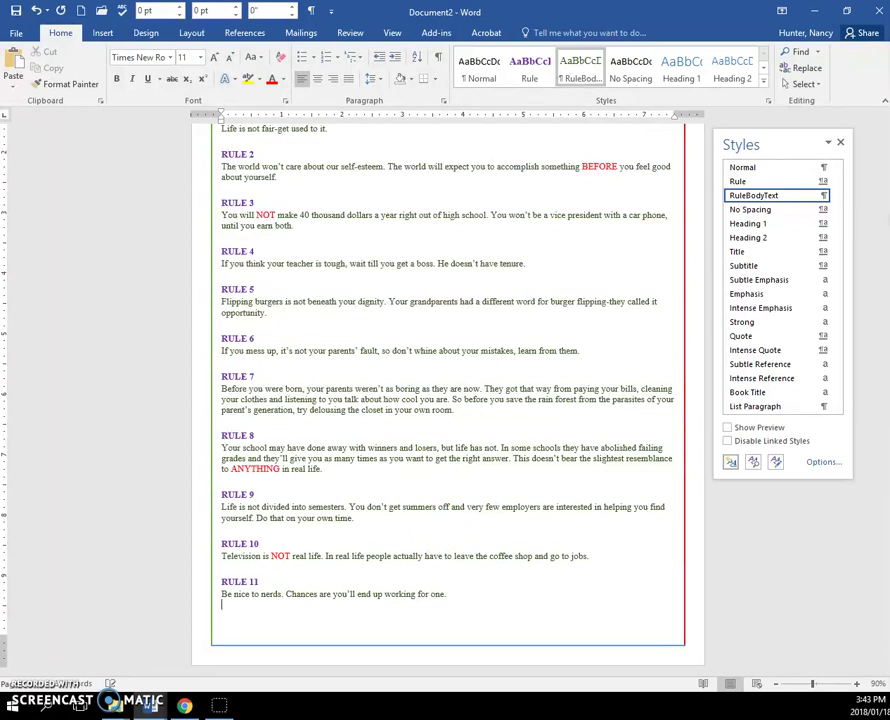
# - Add a RULE 12 heading in Rule style with body text 'Start typing.' in RuleBodyText
pyautogui.click(529, 80)
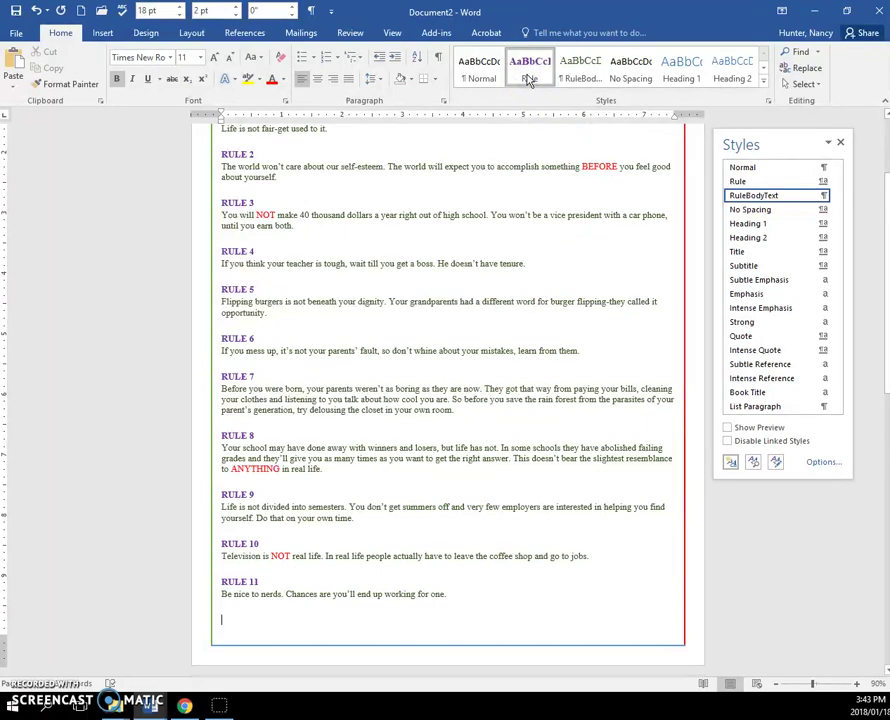
pyautogui.write('RULE 12')
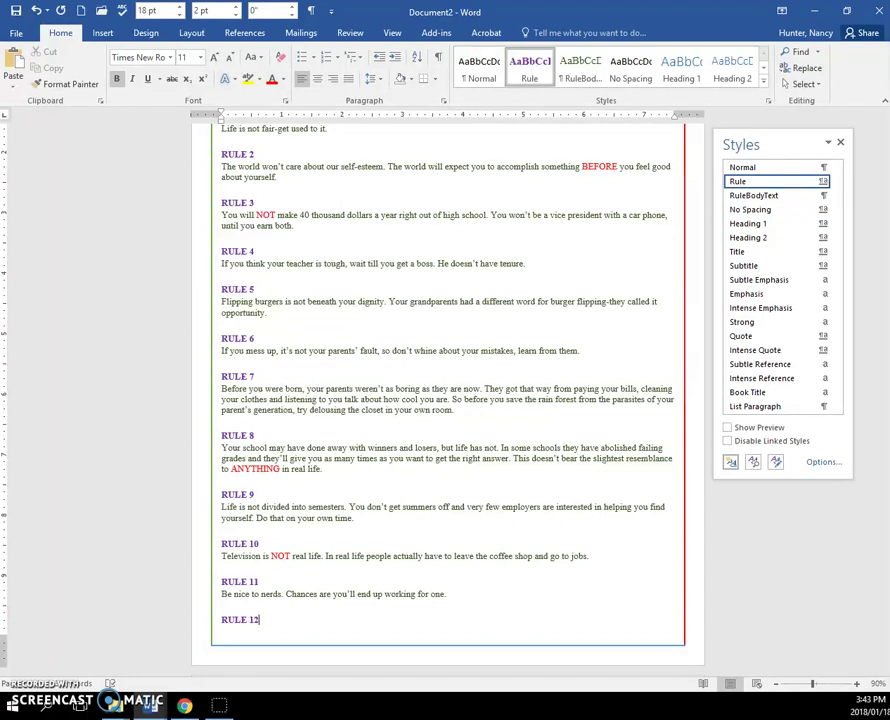
pyautogui.hotkey('ctrl', 'Return')
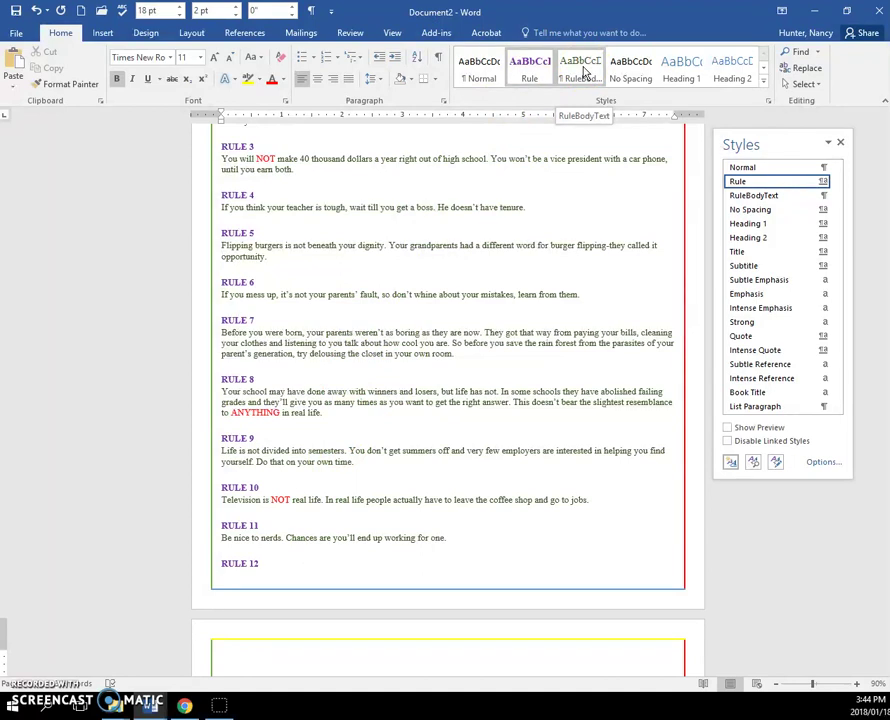
pyautogui.click(585, 70)
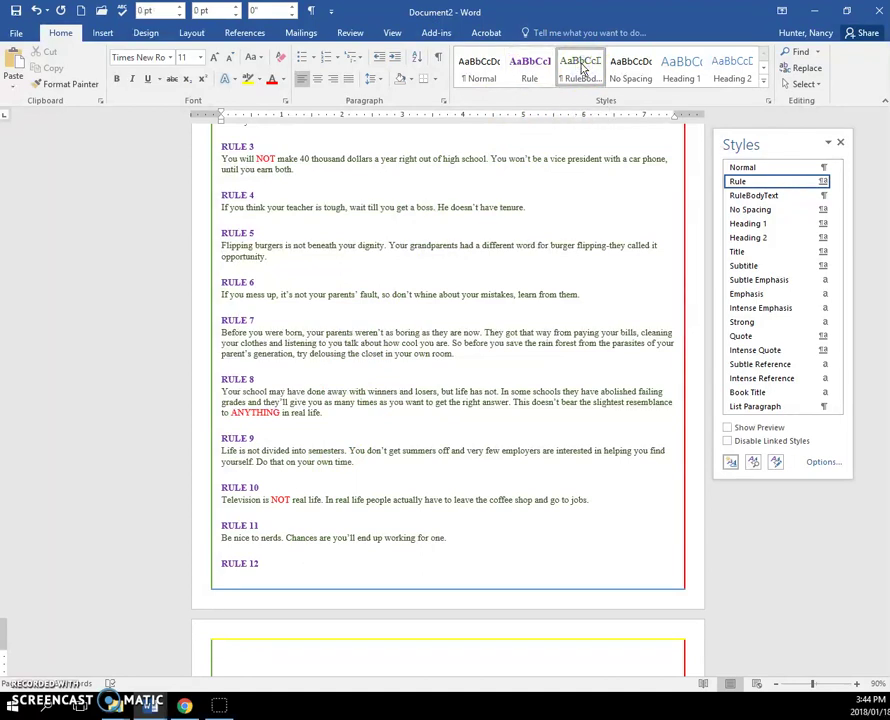
pyautogui.write('Start typing')
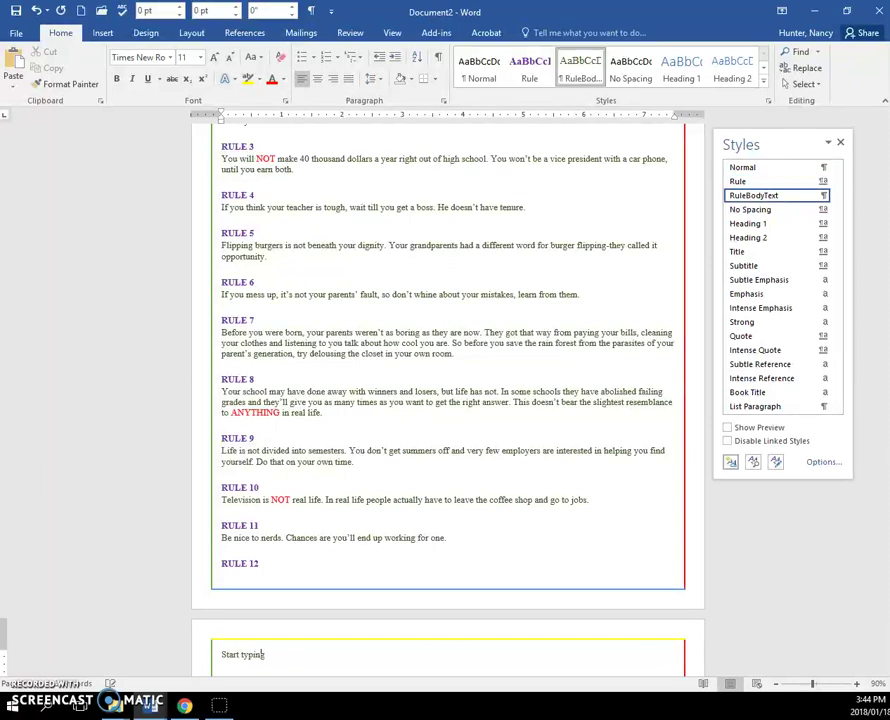
pyautogui.write('.')
# - Add a RULE 13 heading in Rule style with body text 'dkdkdkdkdk' in RuleBodyText
pyautogui.click(517, 83)
pyautogui.write('RULE')
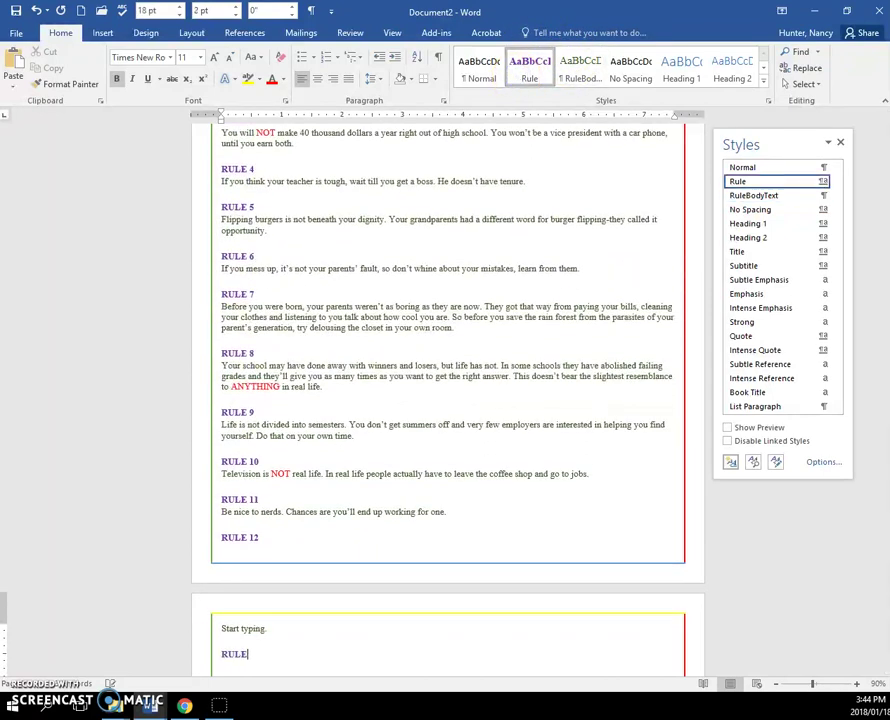
pyautogui.write(' 13')
pyautogui.press('Return')
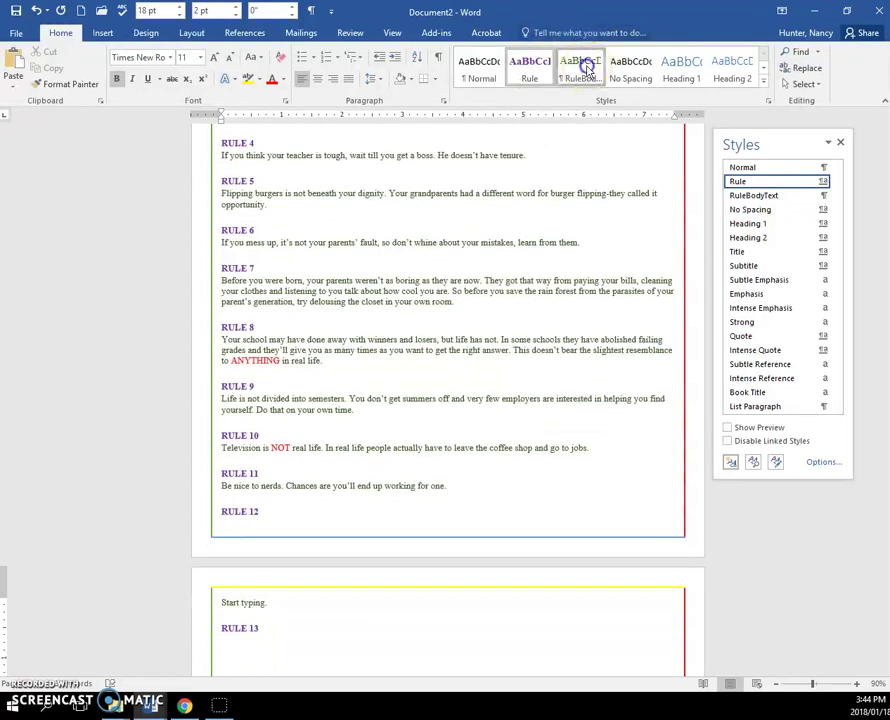
pyautogui.click(587, 70)
pyautogui.write('dkdkdkdkdk')
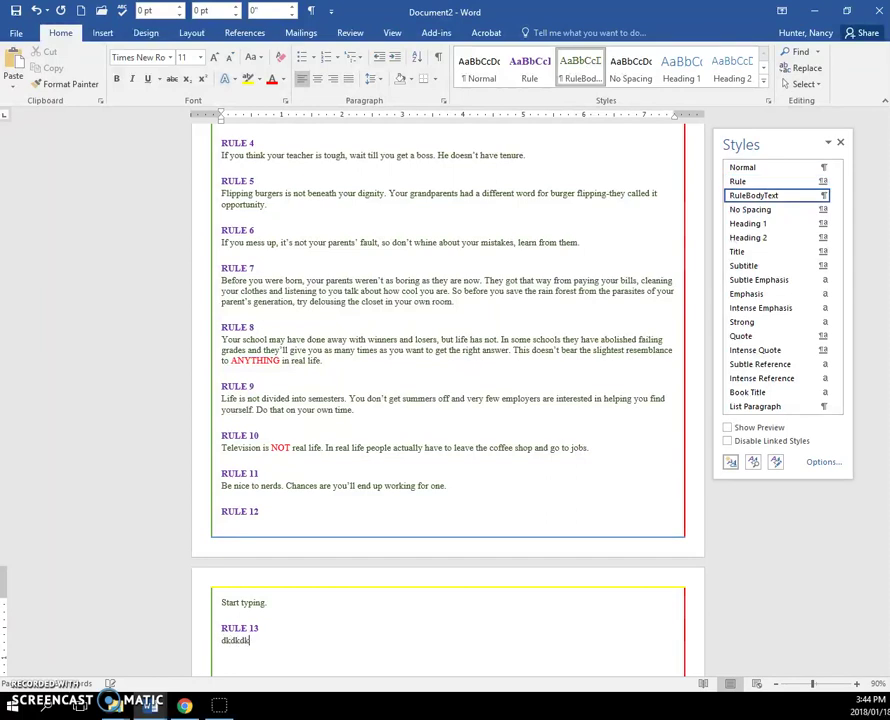